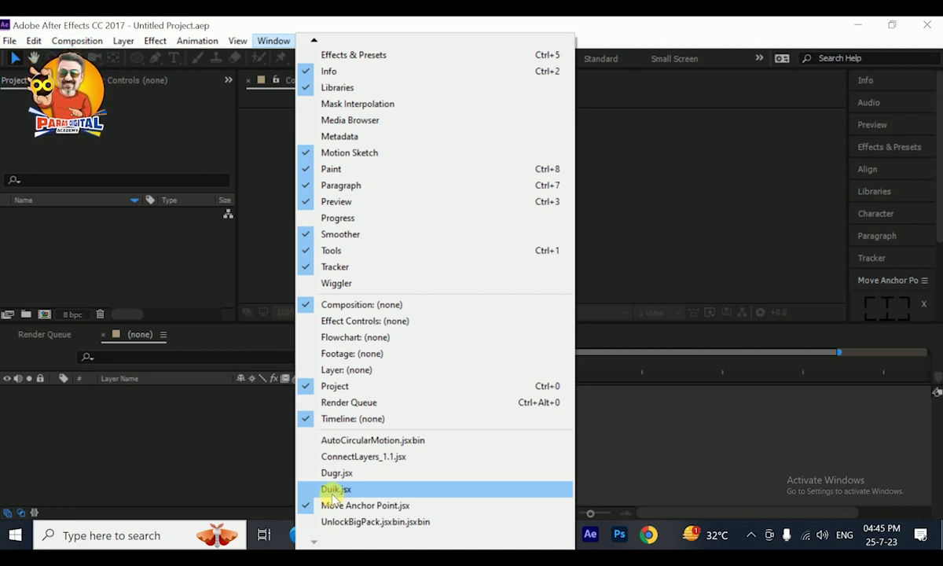
# - Open the Duik.jsx script and launch Duik
pyautogui.click(334, 488)
pyautogui.moveTo(568, 93); pyautogui.dragTo(455, 80)
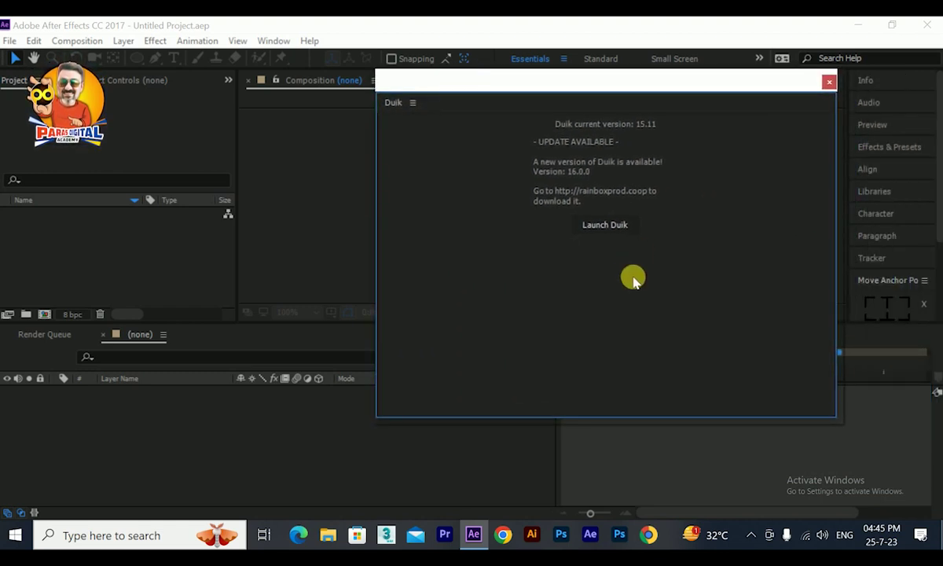
pyautogui.click(596, 229)
pyautogui.moveTo(591, 91); pyautogui.dragTo(548, 134)
# - Create a composition named Comp 1 with the HDV/HDTV 720 25 preset, 1280 x 720 px, and a 20-second duration
pyautogui.click(44, 316)
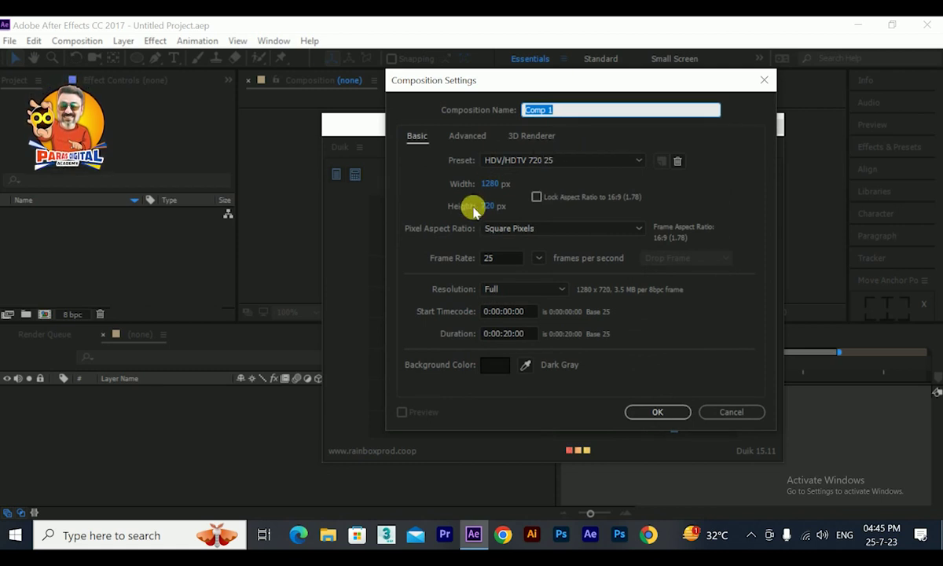
pyautogui.click(649, 412)
pyautogui.moveTo(522, 126); pyautogui.dragTo(400, 121)
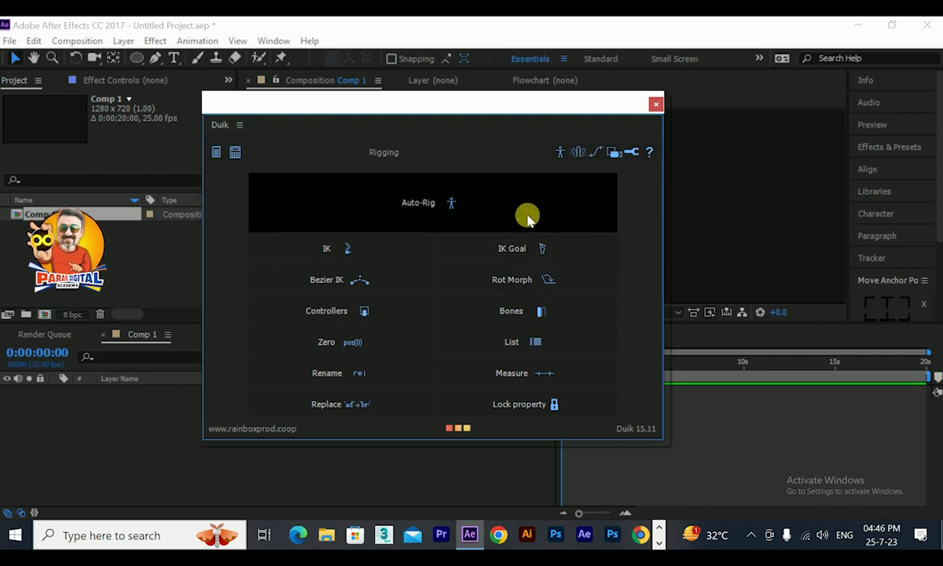
# - Look through Duik's Automation, Animation, Cameras and Settings sections, and return to the Rigging section
pyautogui.click(576, 156)
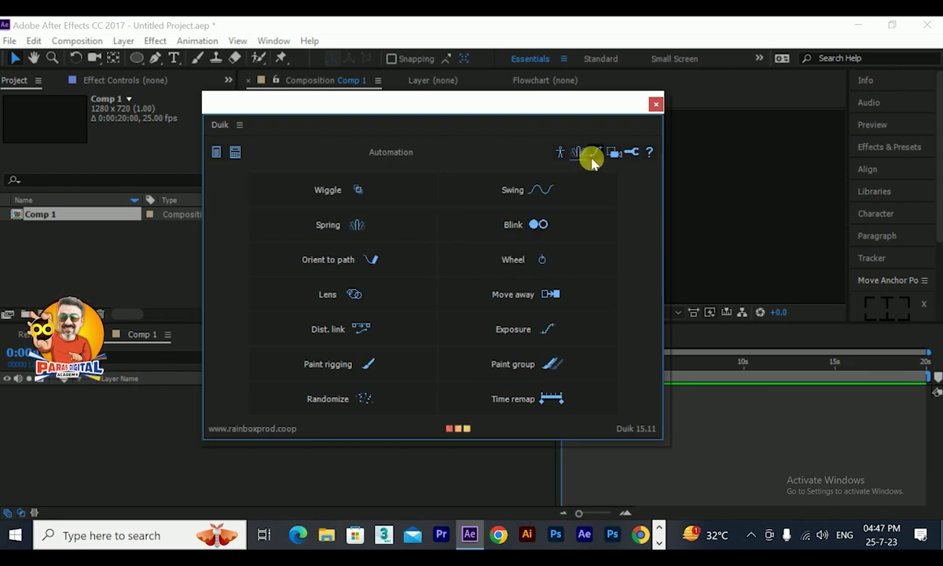
pyautogui.click(592, 157)
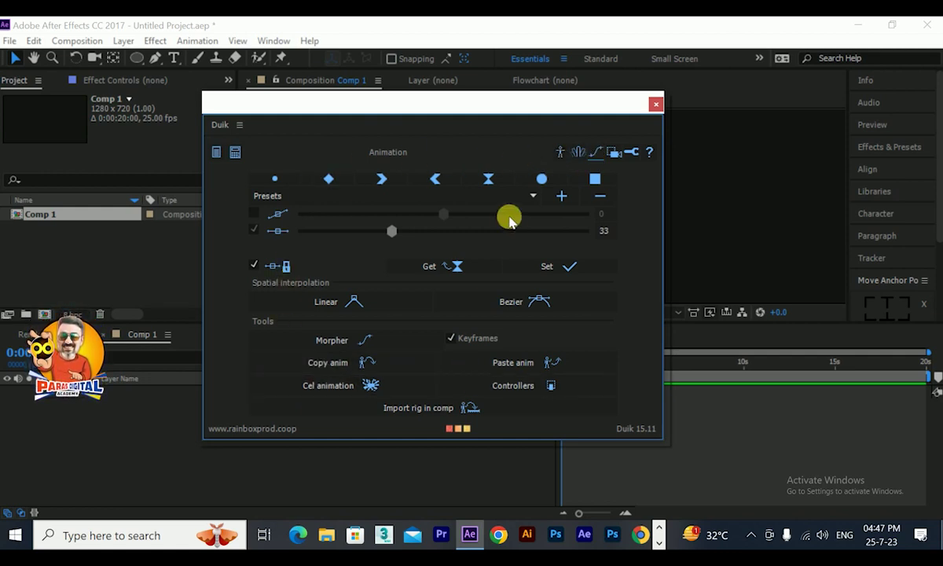
pyautogui.click(612, 153)
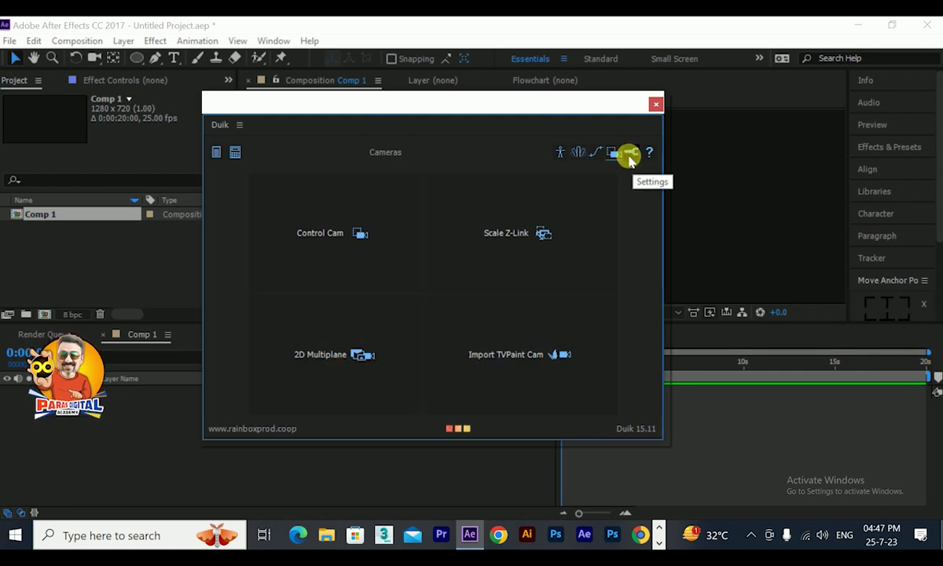
pyautogui.click(630, 155)
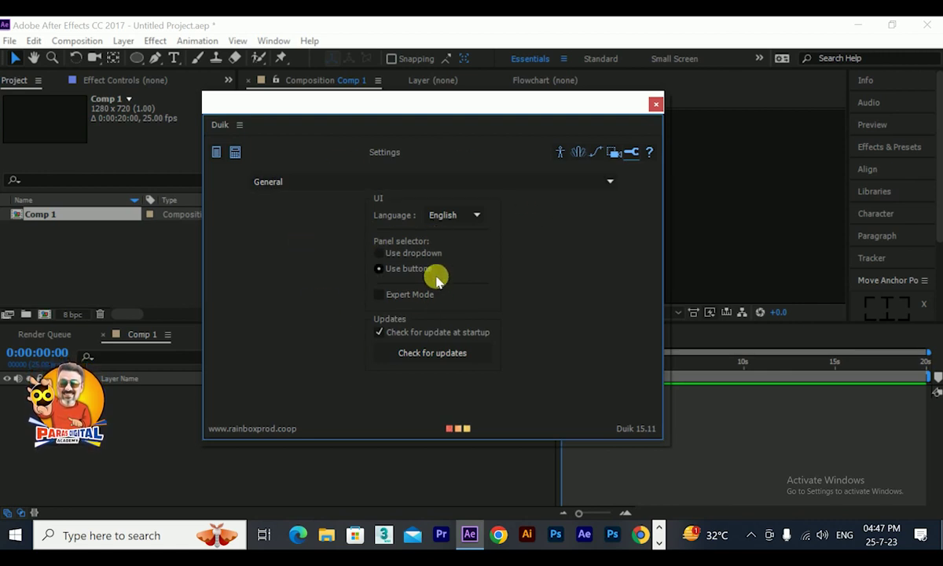
pyautogui.click(561, 155)
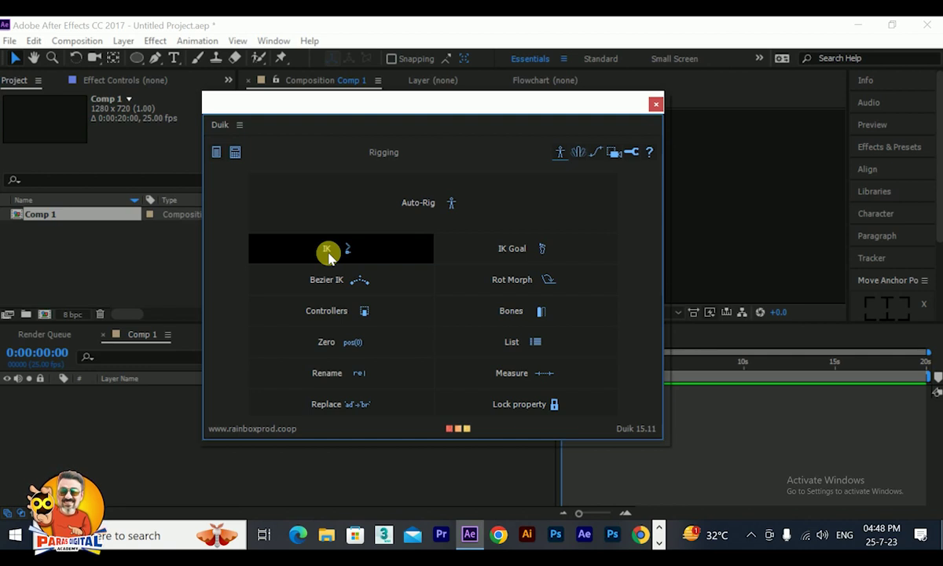
# - Close the floating Duik window
pyautogui.moveTo(432, 108); pyautogui.dragTo(480, 105)
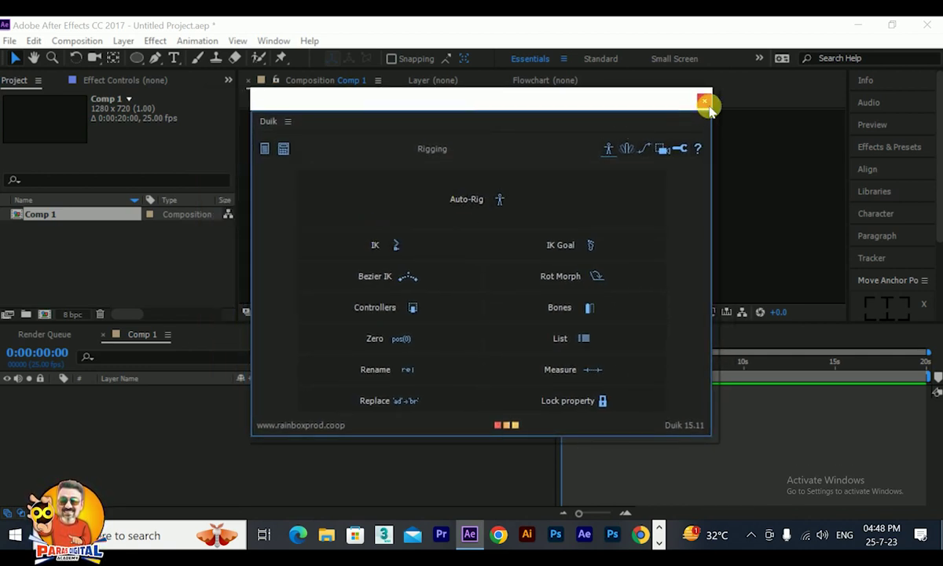
pyautogui.moveTo(673, 102); pyautogui.dragTo(684, 102)
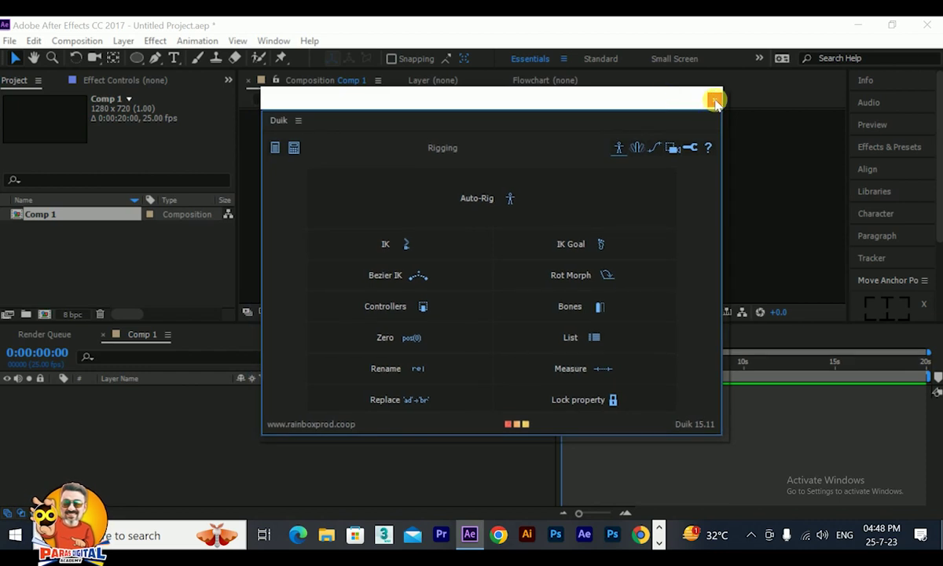
pyautogui.click(714, 100)
# - Activate the Rectangle tool for drawing shapes in Comp 1
pyautogui.scroll(-2, 429, 258)
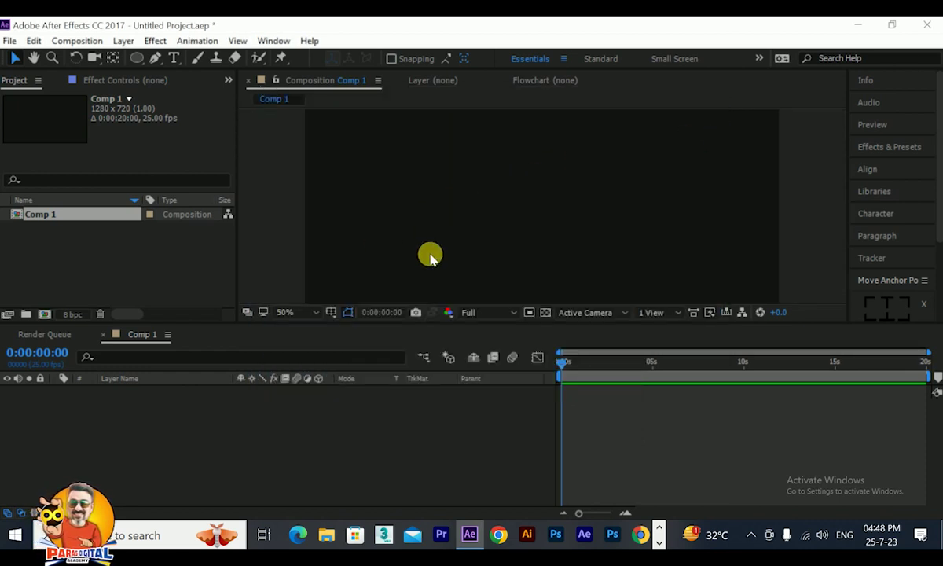
pyautogui.moveTo(474, 217); pyautogui.dragTo(419, 208)
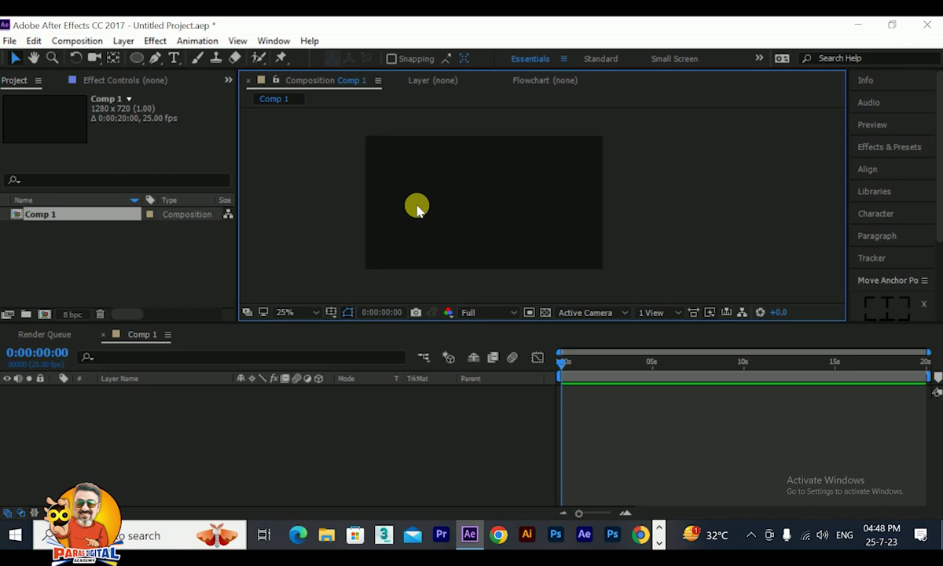
pyautogui.moveTo(137, 61); pyautogui.dragTo(170, 56)
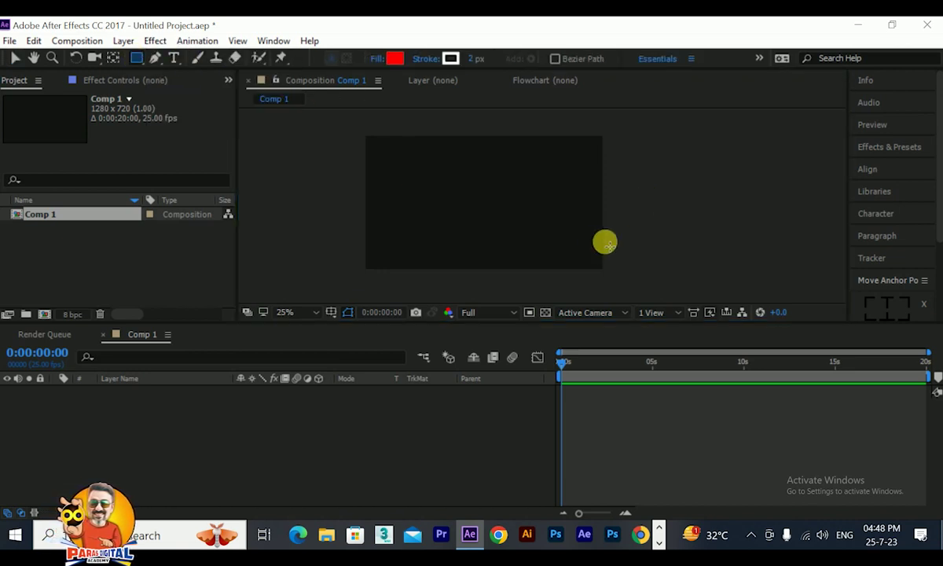
pyautogui.click(450, 59)
pyautogui.moveTo(619, 364)
pyautogui.mouseDown()
pyautogui.moveTo(274, 115)
pyautogui.moveTo(236, 116)
pyautogui.mouseUp()
pyautogui.click(516, 166)
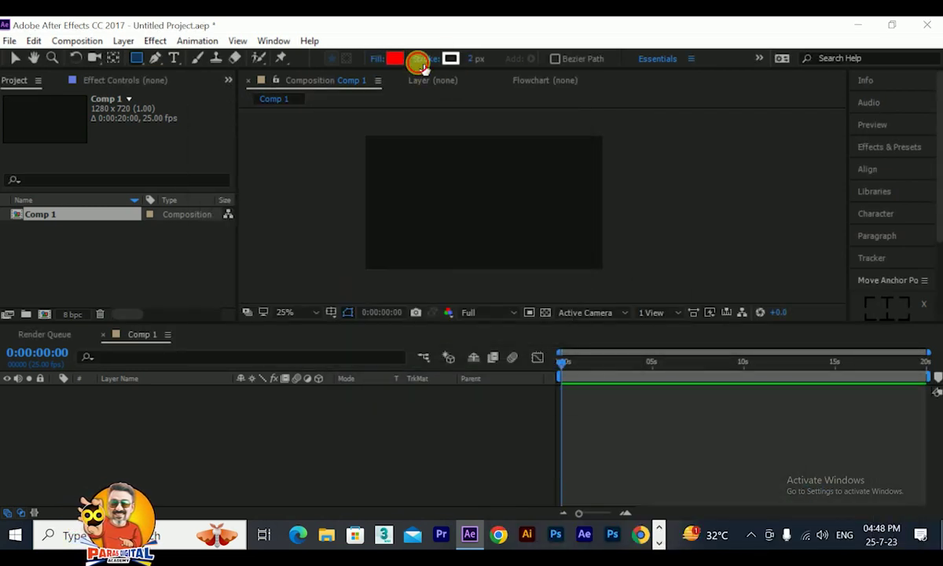
# - Set the shape stroke to None and the shape fill to yellow, FFF000
pyautogui.click(420, 60)
pyautogui.moveTo(900, 264); pyautogui.dragTo(325, 187)
pyautogui.click(321, 206)
pyautogui.click(369, 291)
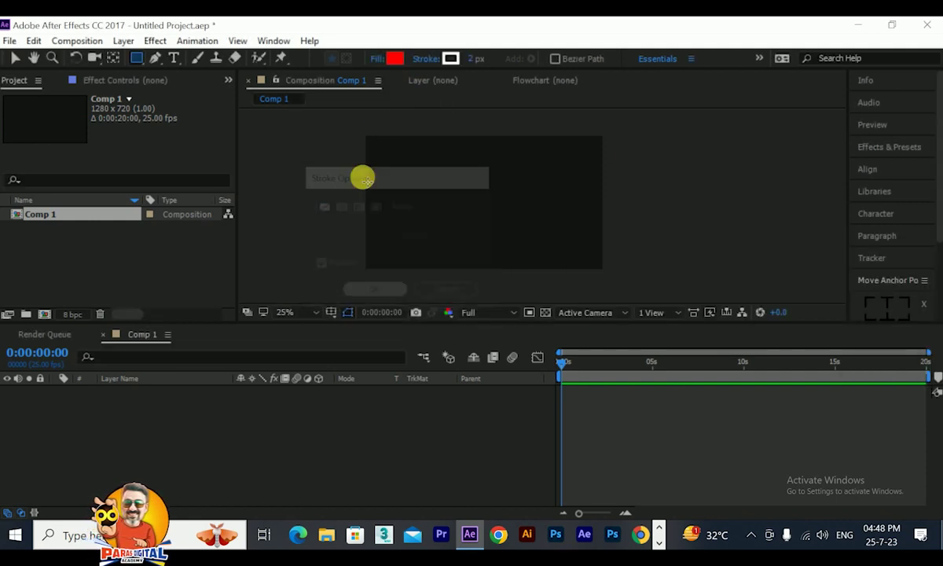
pyautogui.click(394, 59)
pyautogui.click(410, 303)
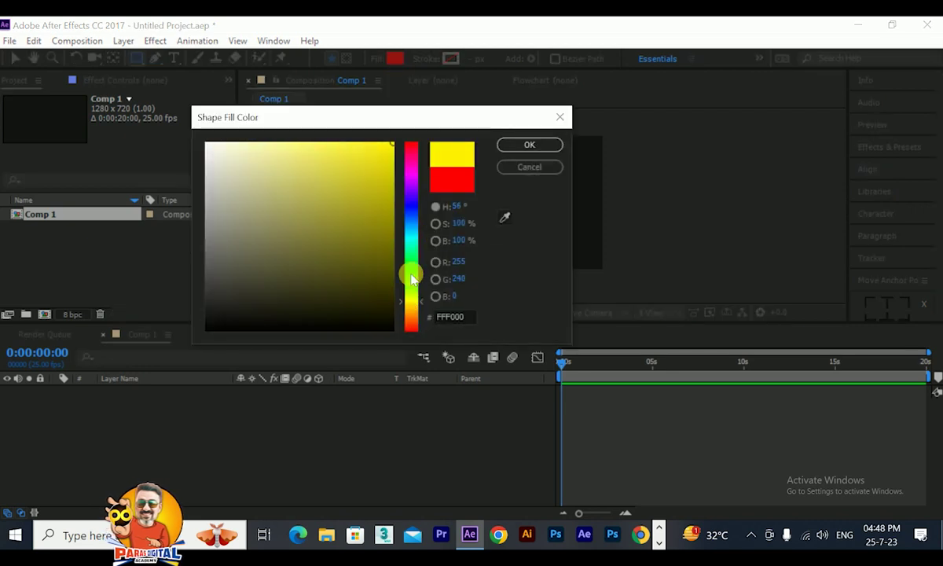
pyautogui.click(528, 146)
# - Draw a wide rectangle at the composition's left side and a thin bar extending from its right end, on separate shape layers
pyautogui.moveTo(382, 195); pyautogui.dragTo(446, 211)
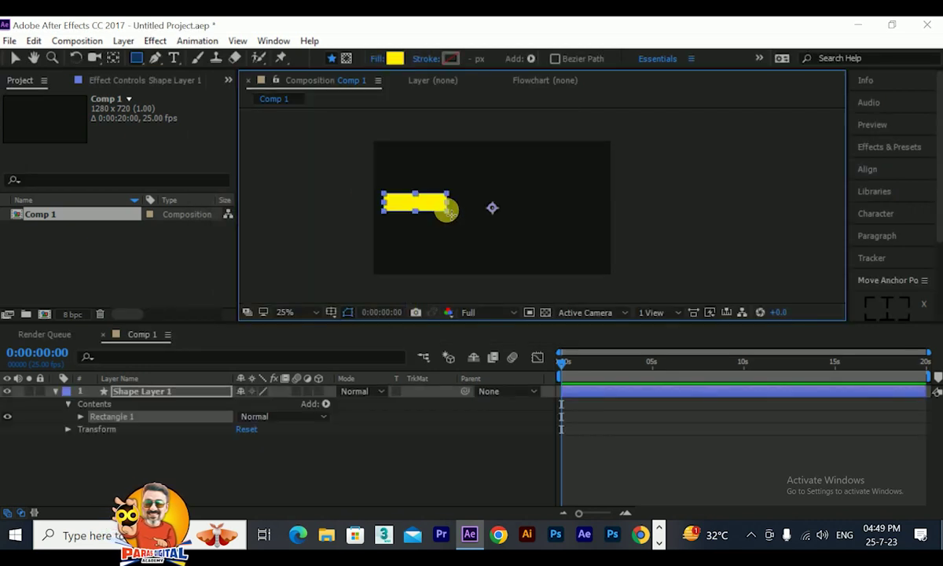
pyautogui.click(177, 410)
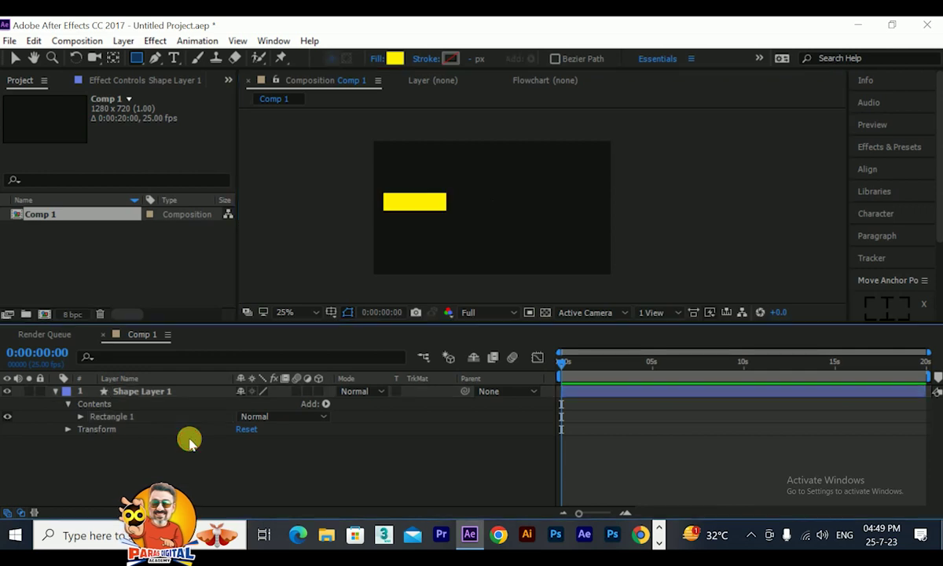
pyautogui.moveTo(445, 202); pyautogui.dragTo(488, 205)
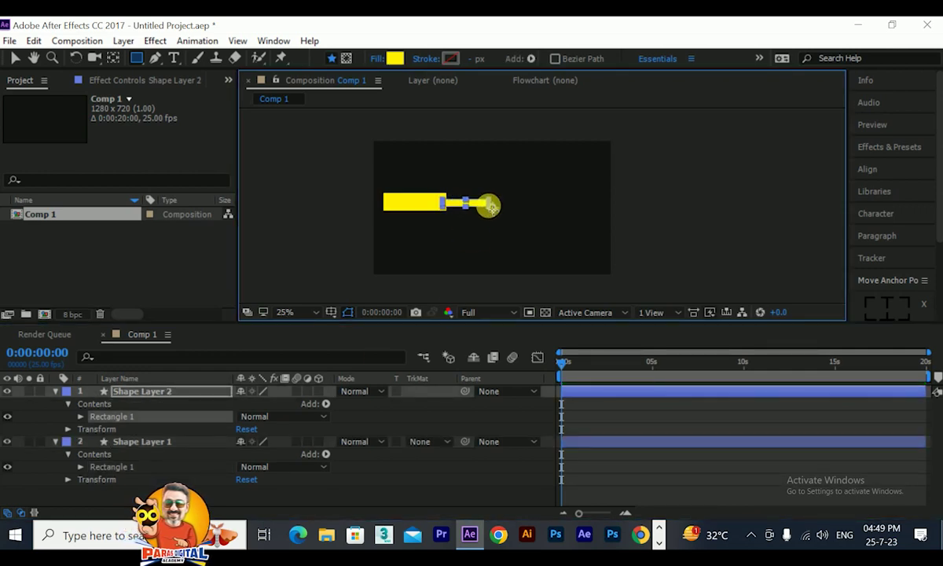
pyautogui.click(55, 391)
pyautogui.click(153, 456)
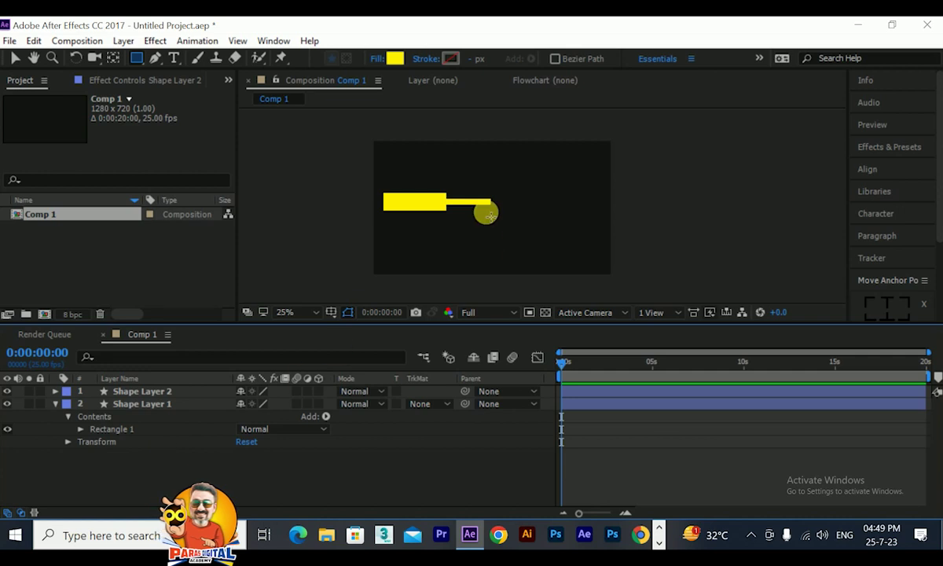
# - Draw a nearly square block at the thin bar's right end as a third shape layer
pyautogui.moveTo(489, 194); pyautogui.dragTo(523, 214)
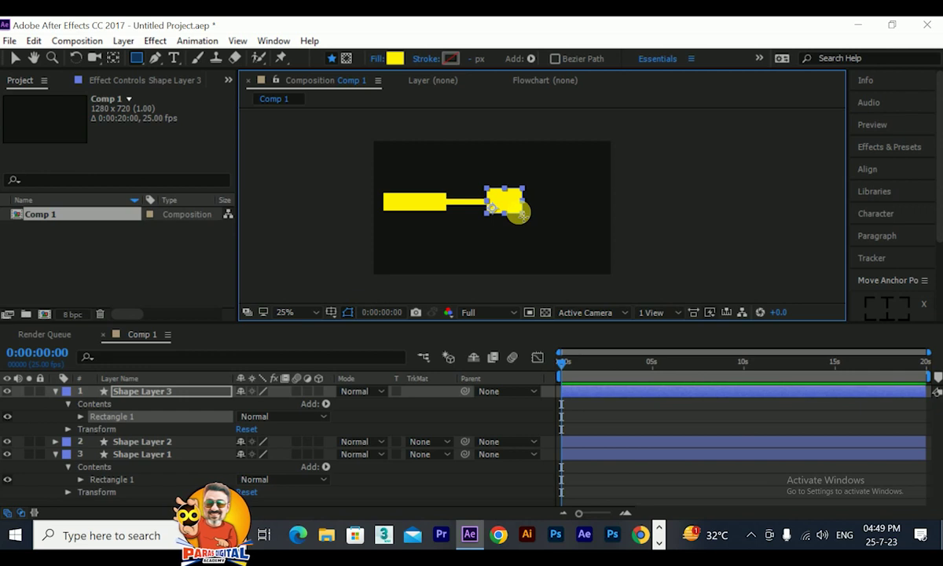
pyautogui.click(56, 390)
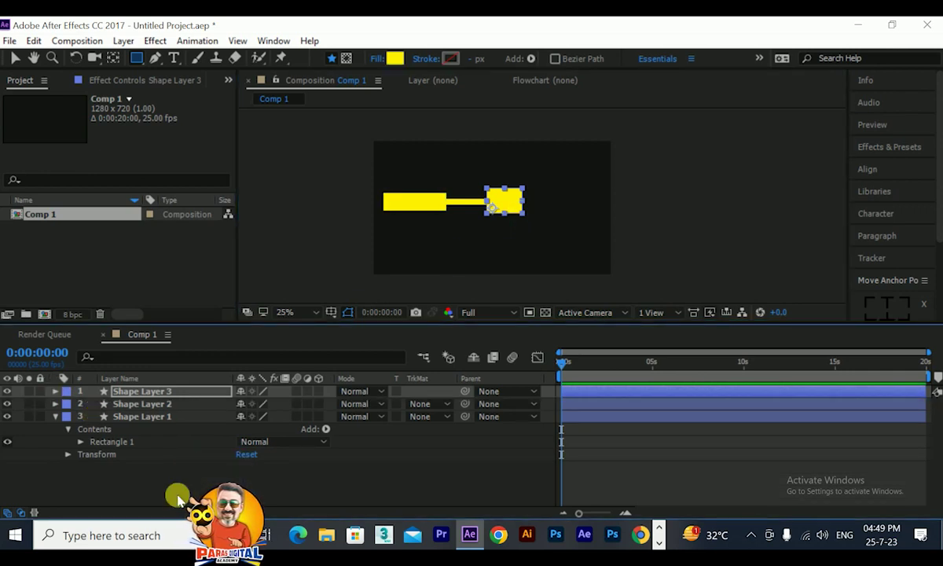
pyautogui.click(15, 58)
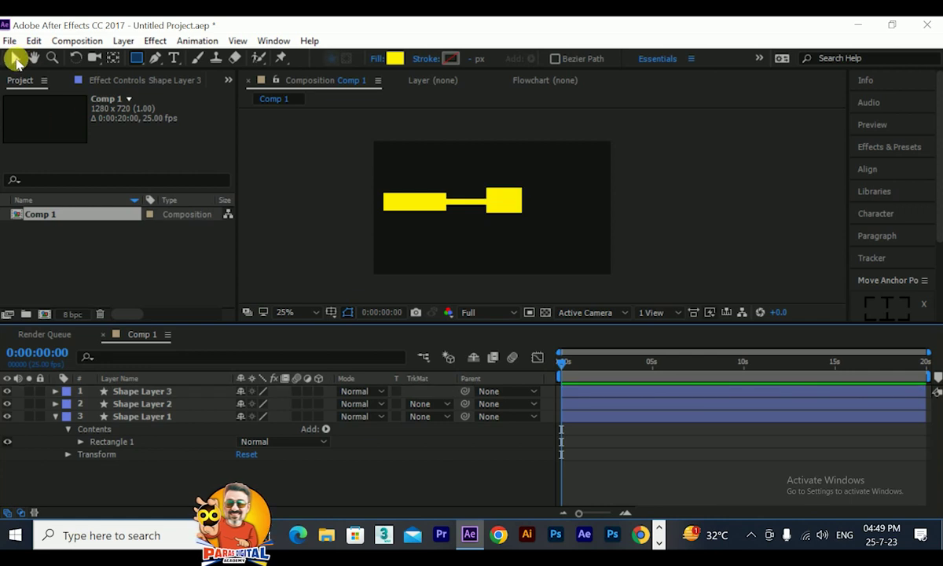
# - Nudge the square block slightly and place the anchor points of all three shape layers at the middle of their left edges
pyautogui.click(460, 240)
pyautogui.click(509, 206)
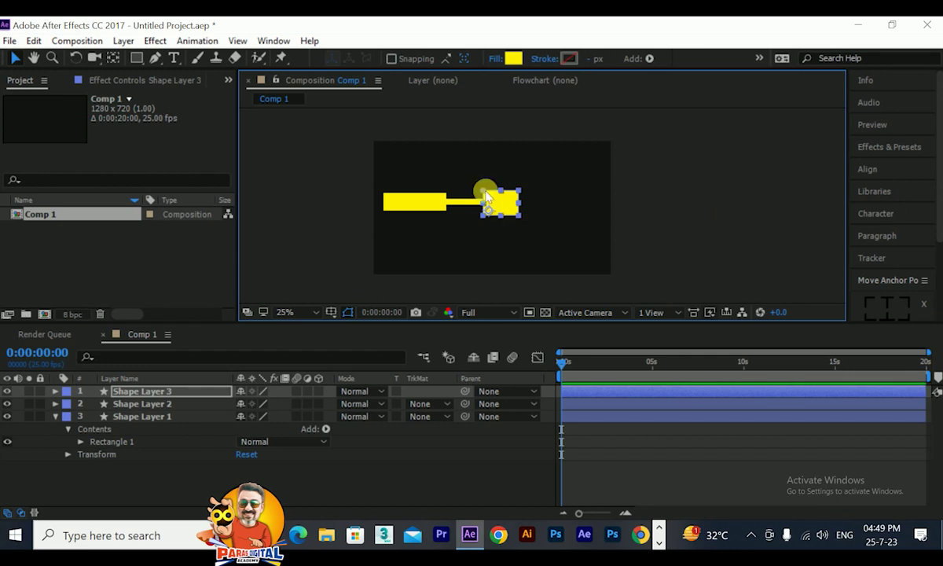
pyautogui.scroll(-2, 865, 304)
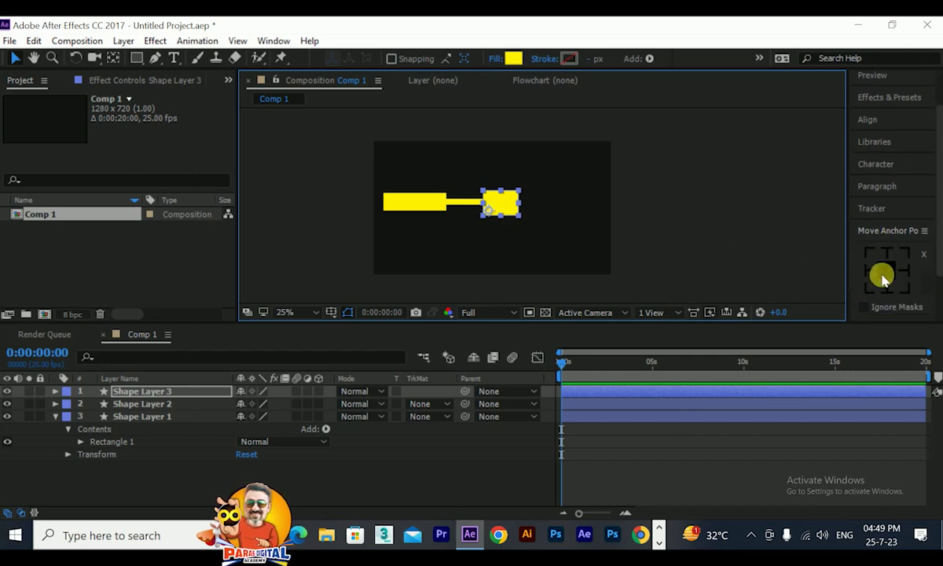
pyautogui.click(869, 270)
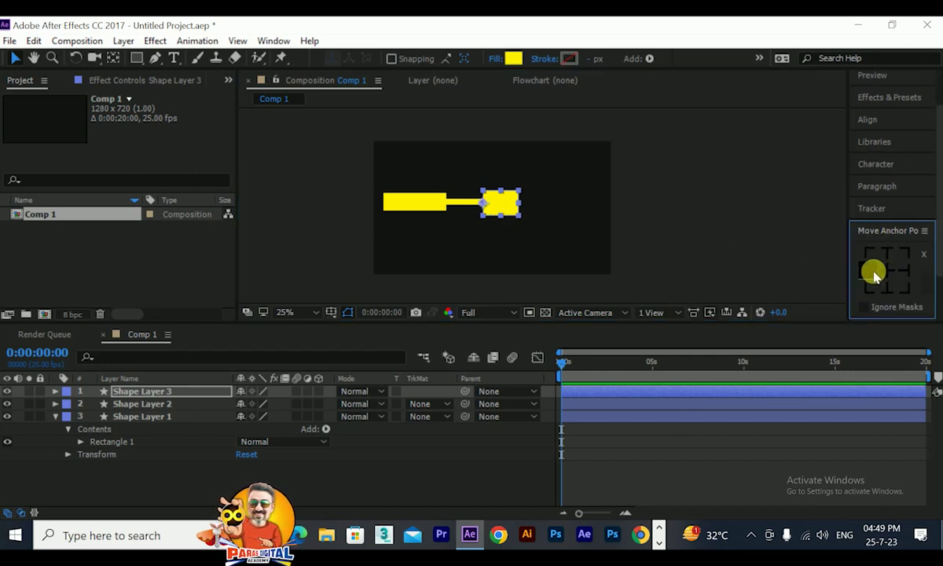
pyautogui.click(129, 403)
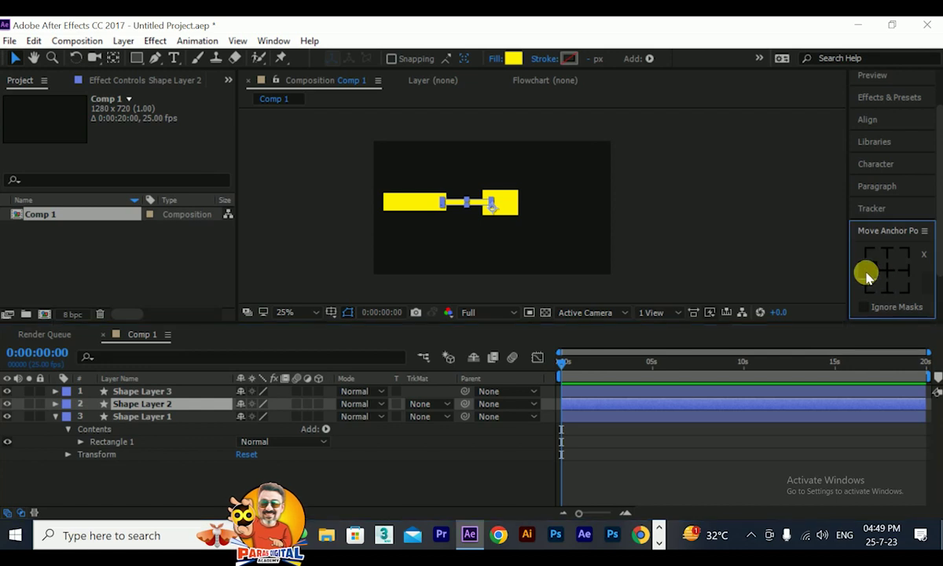
pyautogui.click(413, 209)
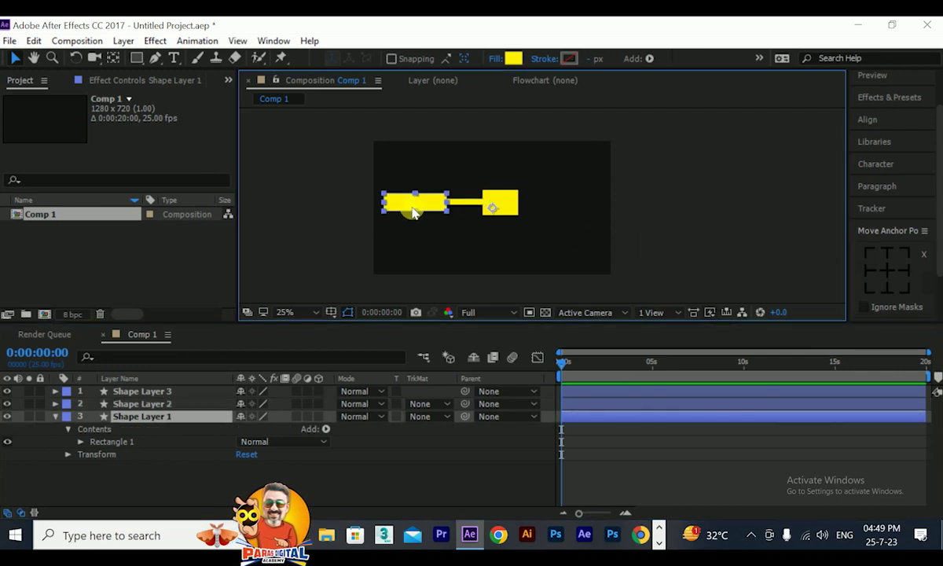
pyautogui.click(865, 274)
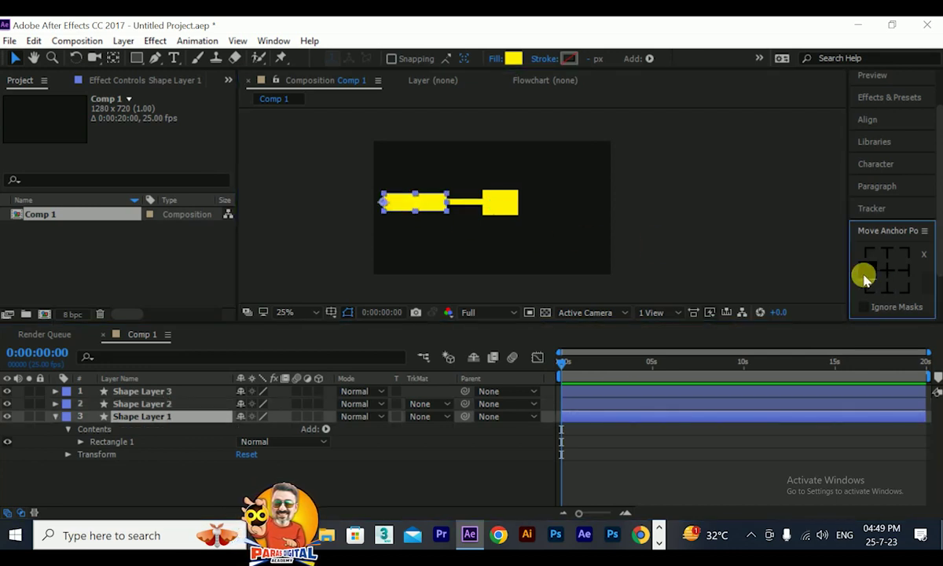
# - Rename Shape Layer 1 as shol
pyautogui.click(137, 403)
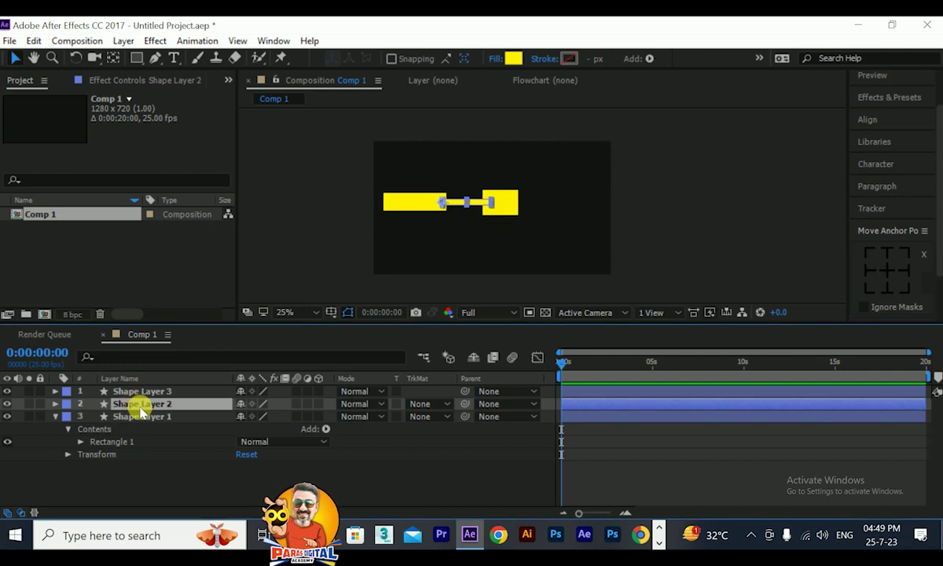
pyautogui.click(143, 417)
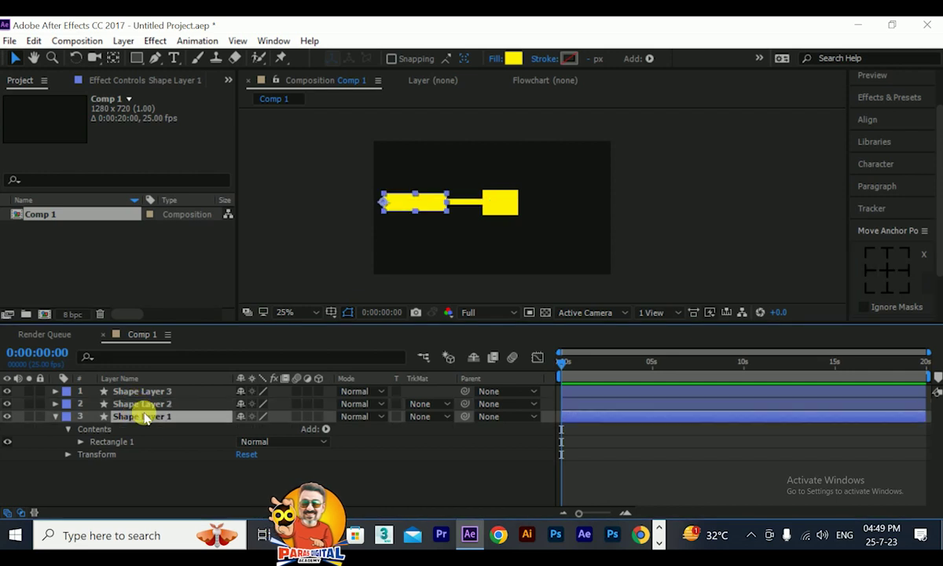
pyautogui.press('Return')
pyautogui.write('shol')
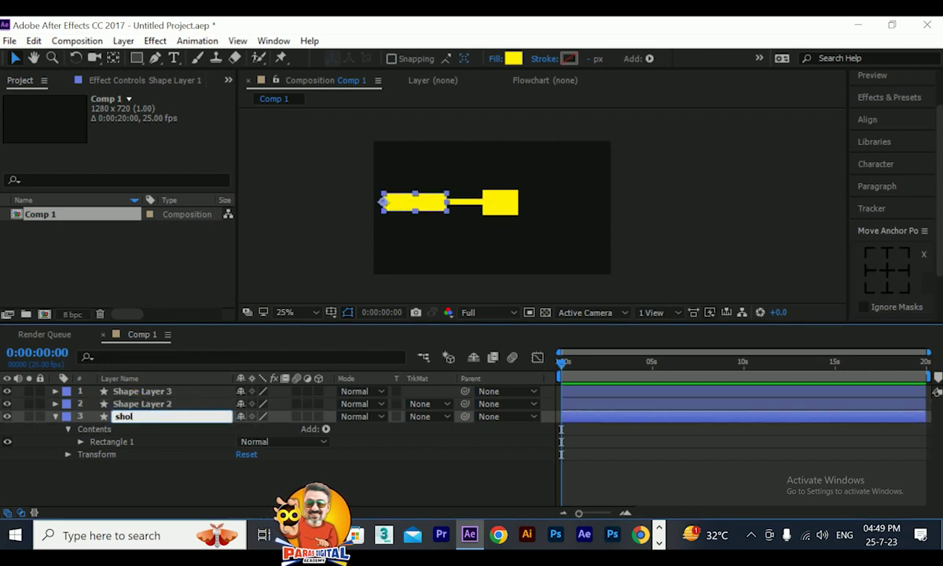
# - Rename Shape Layer 2 as elbow and Shape Layer 3 as wrist
pyautogui.click(149, 406)
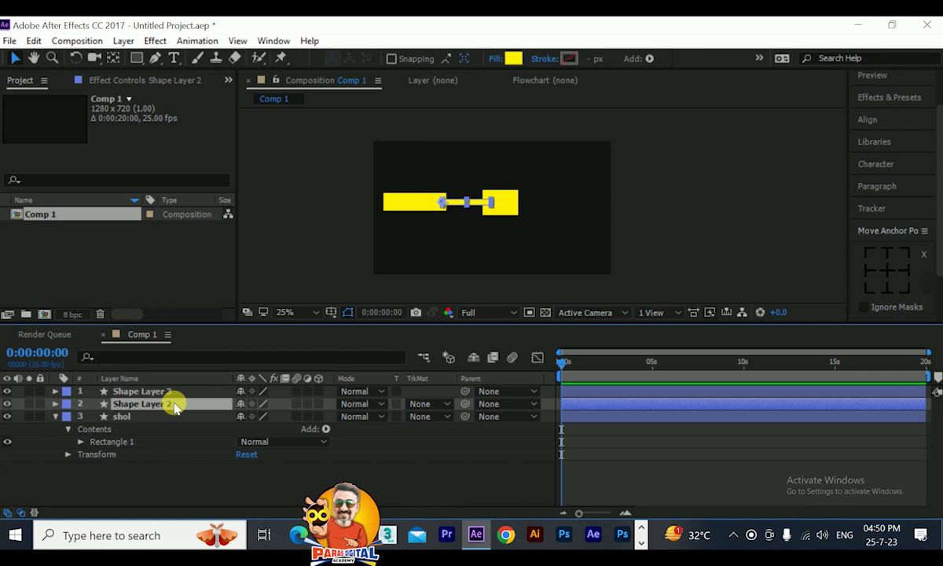
pyautogui.press('End')
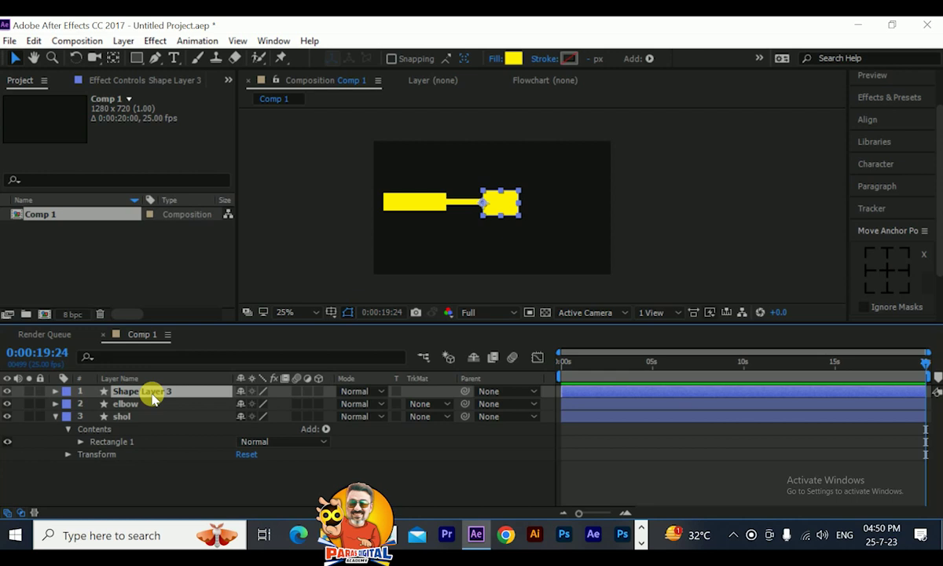
pyautogui.press('Return')
pyautogui.write('wrist')
pyautogui.press('Return')
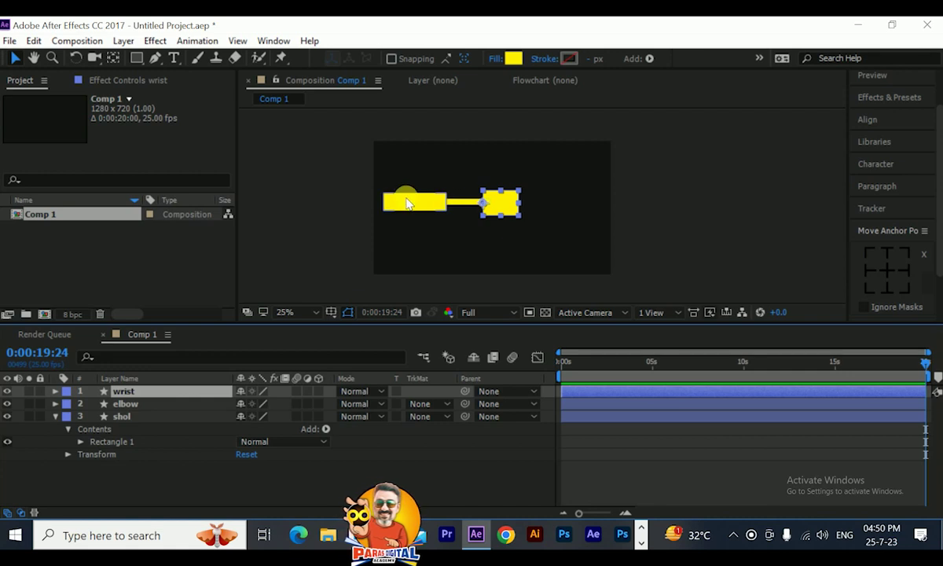
# - Create a Duik controller for the wrist block, with size Big and color Blue
pyautogui.click(475, 235)
pyautogui.scroll(2, 481, 219)
pyautogui.moveTo(480, 219); pyautogui.dragTo(613, 211)
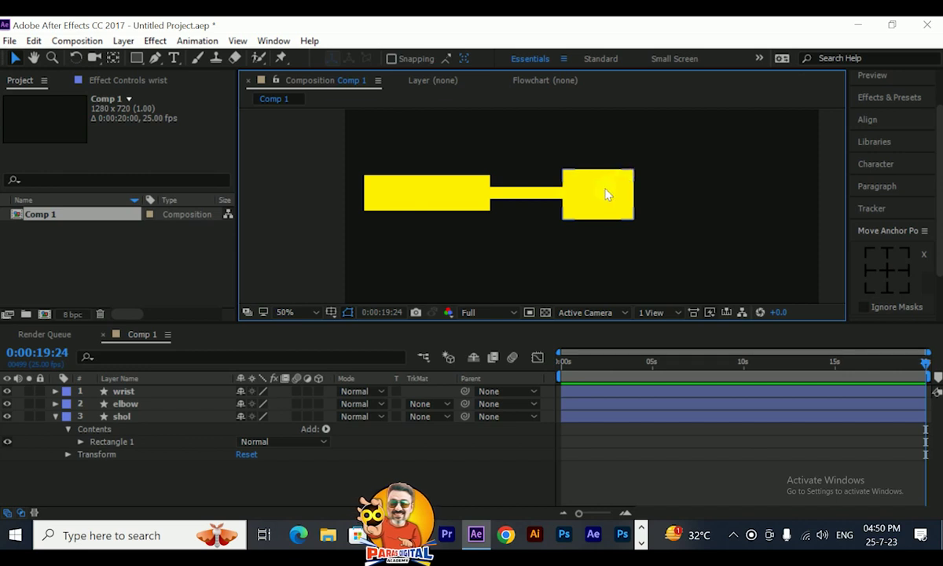
pyautogui.click(602, 199)
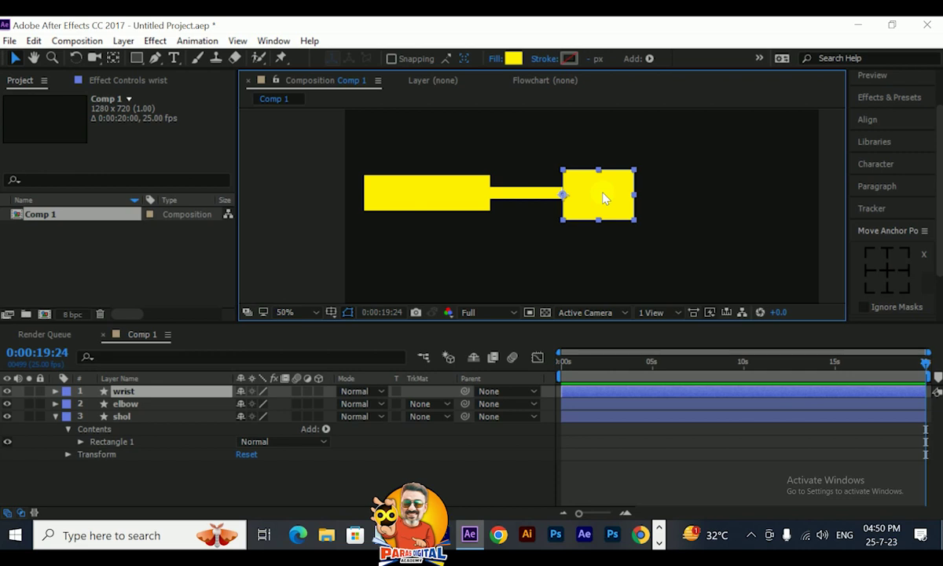
pyautogui.click(268, 41)
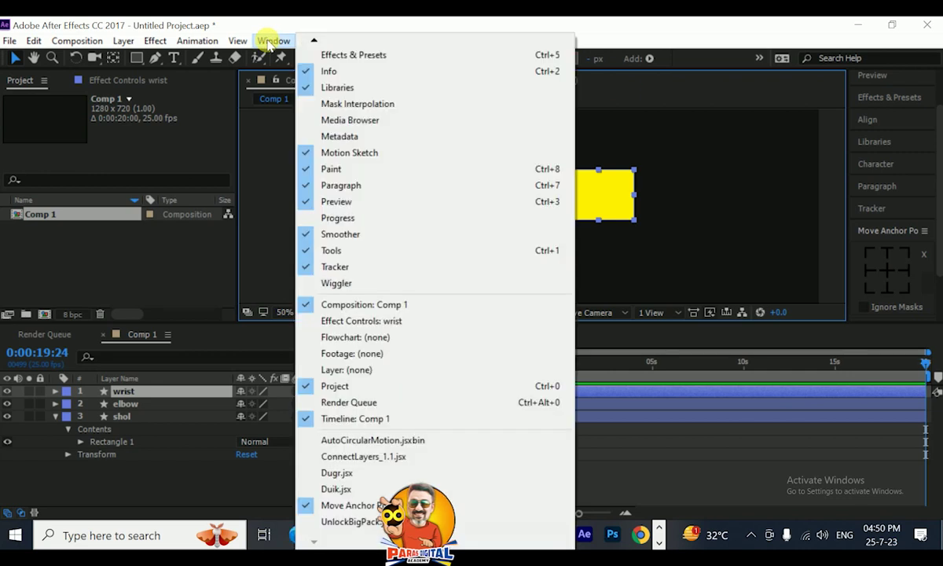
pyautogui.click(361, 488)
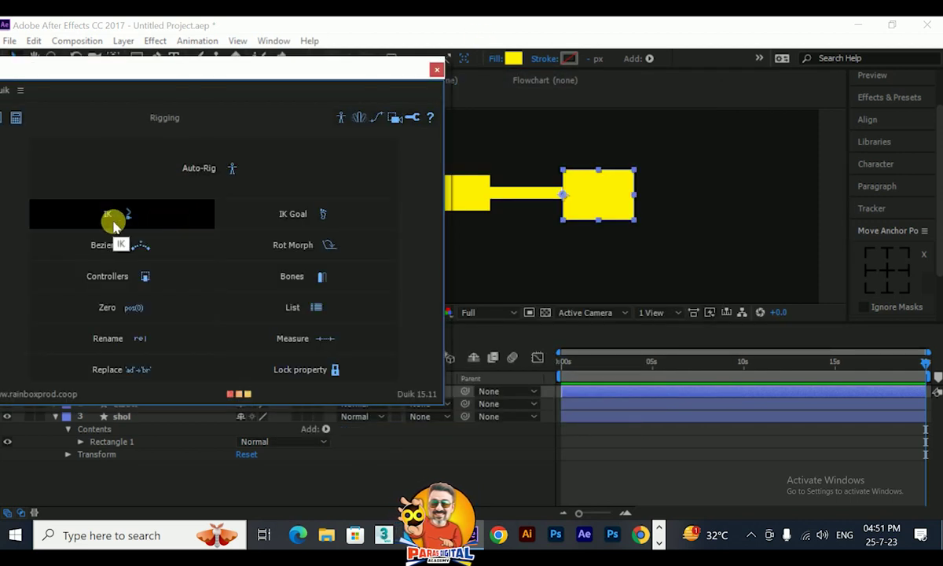
pyautogui.click(101, 285)
pyautogui.moveTo(113, 75); pyautogui.dragTo(146, 63)
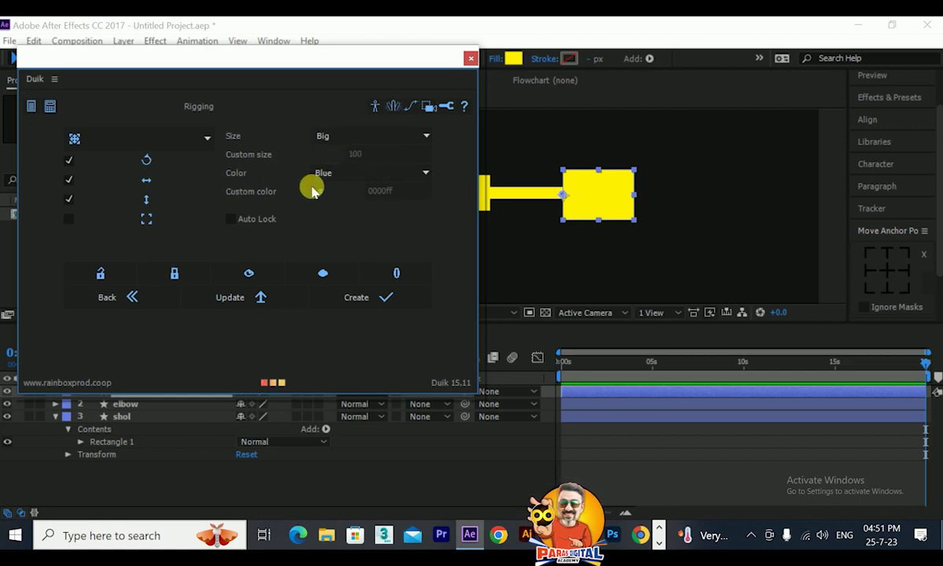
pyautogui.click(349, 299)
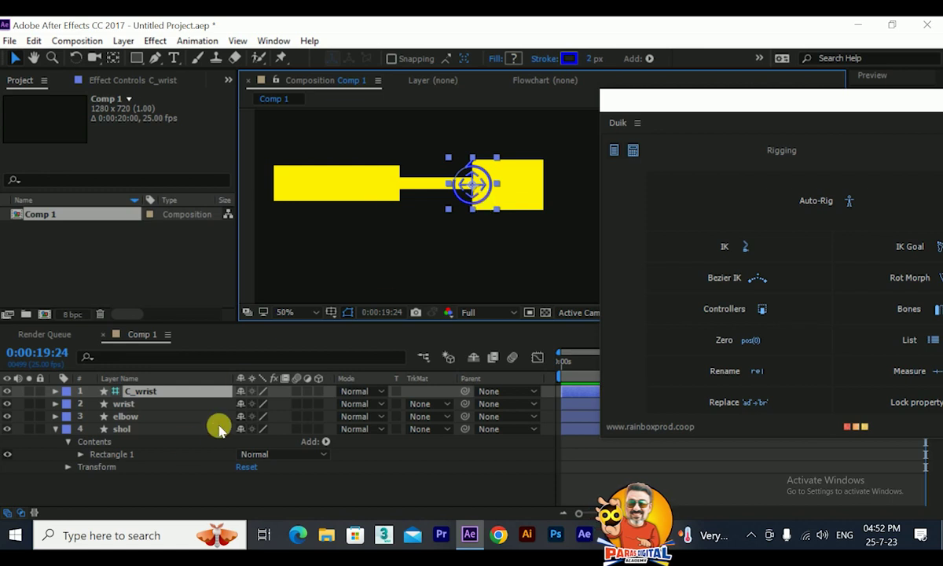
# - Rig the wrist, elbow and shol layers with the C_wrist controller using Duik's 2-Layer IK & Goal, and close Duik
pyautogui.click(147, 430)
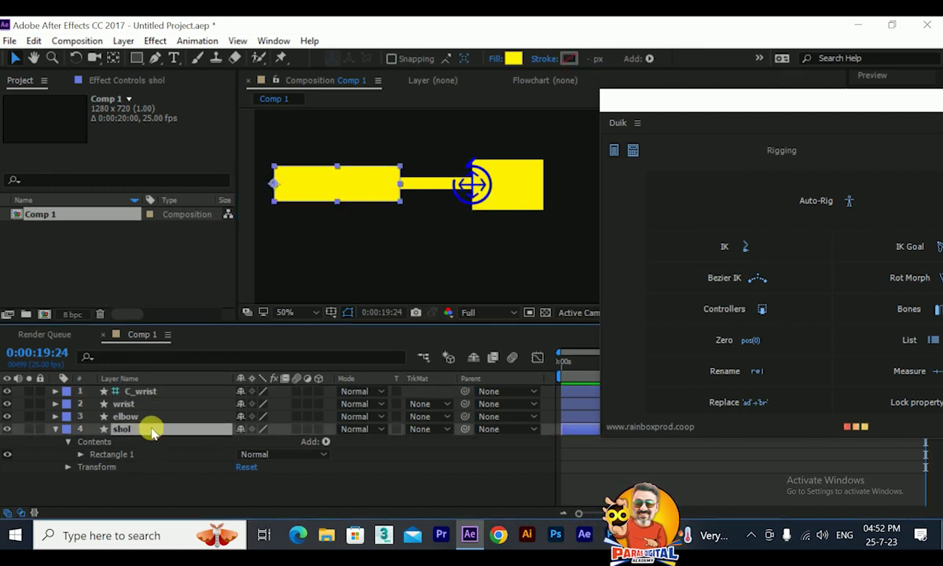
pyautogui.click(503, 207)
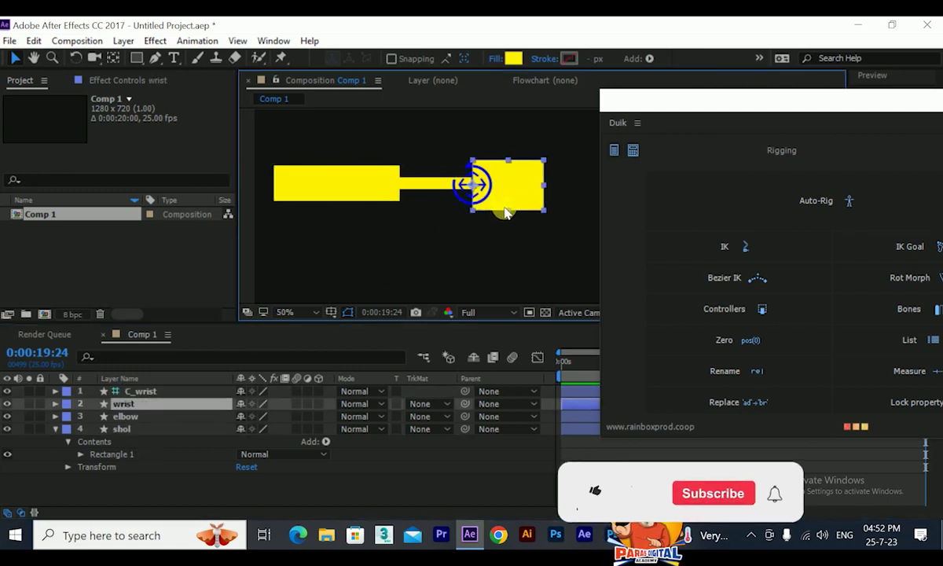
pyautogui.keyDown('ctrl'); pyautogui.click(122, 420); pyautogui.keyUp('ctrl')
pyautogui.keyDown('ctrl'); pyautogui.click(126, 432); pyautogui.keyUp('ctrl')
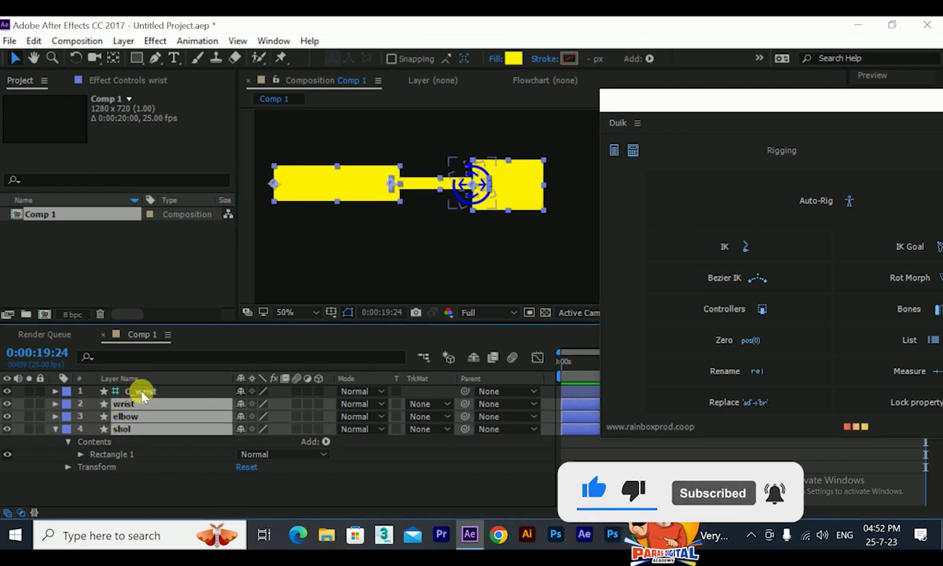
pyautogui.keyDown('ctrl'); pyautogui.click(144, 397); pyautogui.keyUp('ctrl')
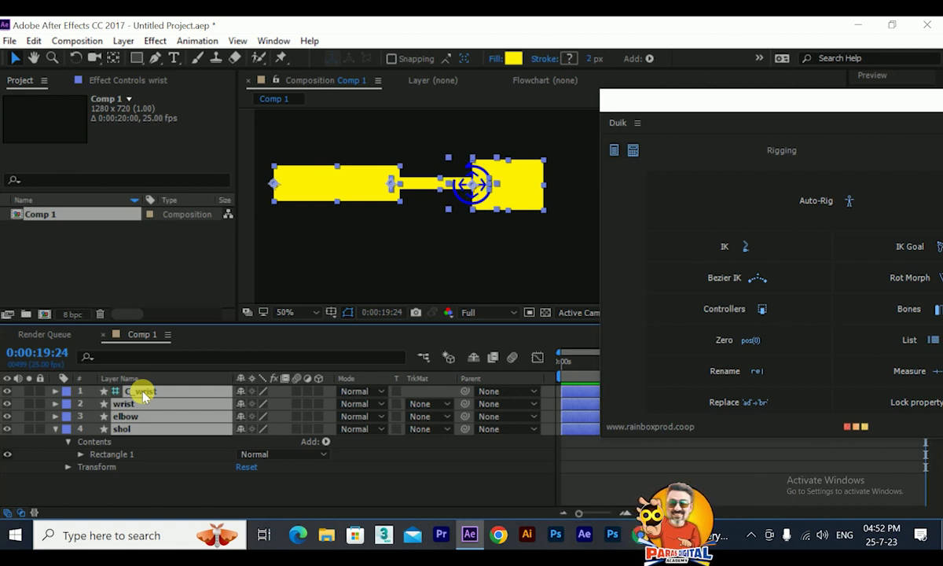
pyautogui.moveTo(690, 105); pyautogui.dragTo(608, 88)
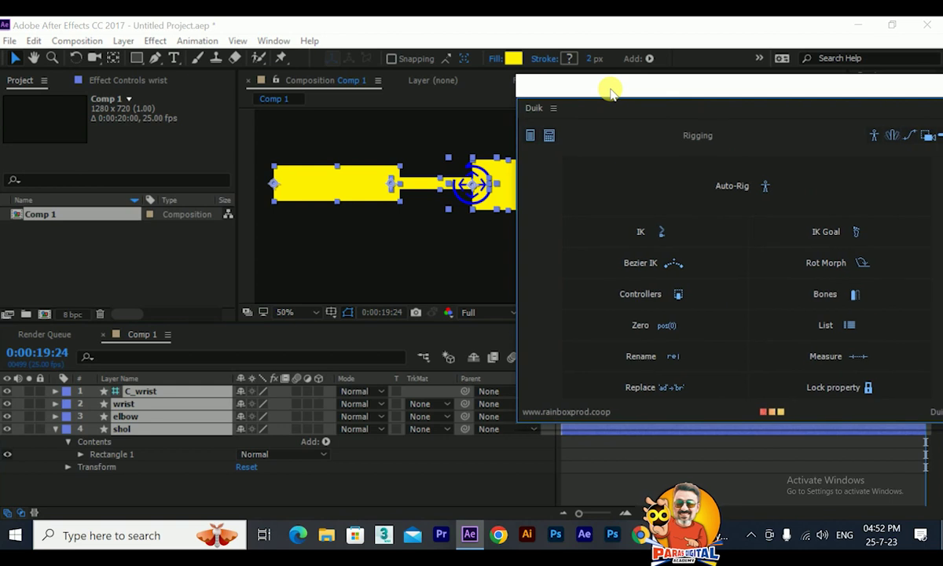
pyautogui.click(651, 234)
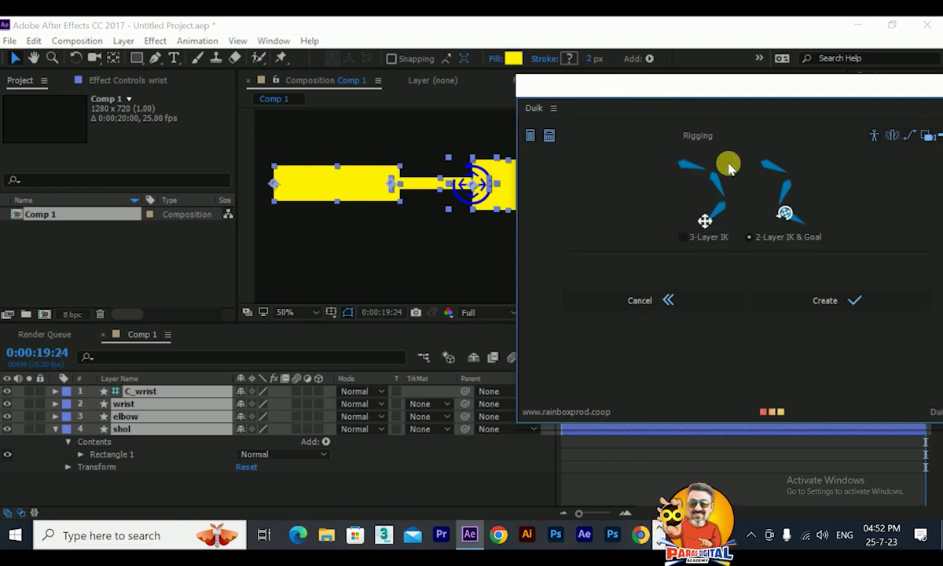
pyautogui.moveTo(659, 87); pyautogui.dragTo(250, 100)
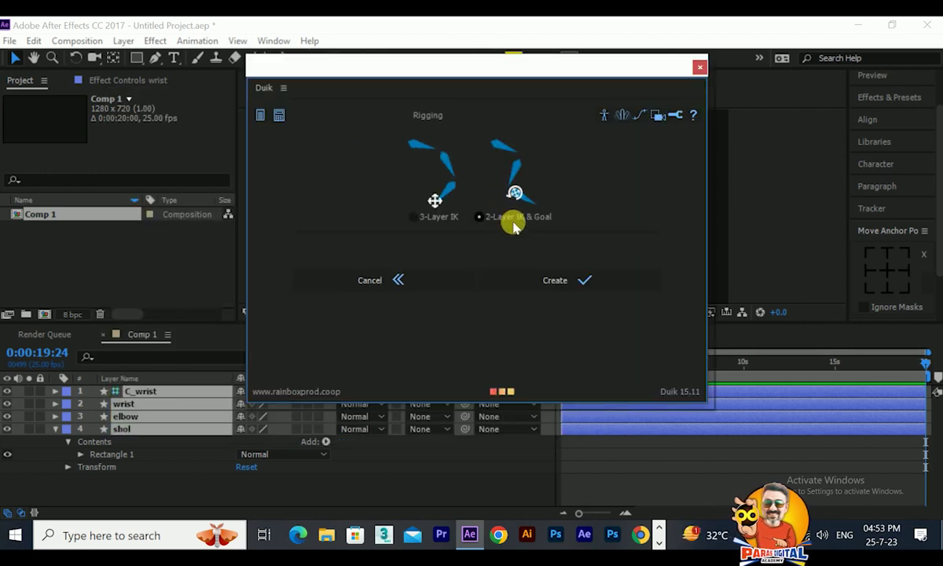
pyautogui.click(573, 284)
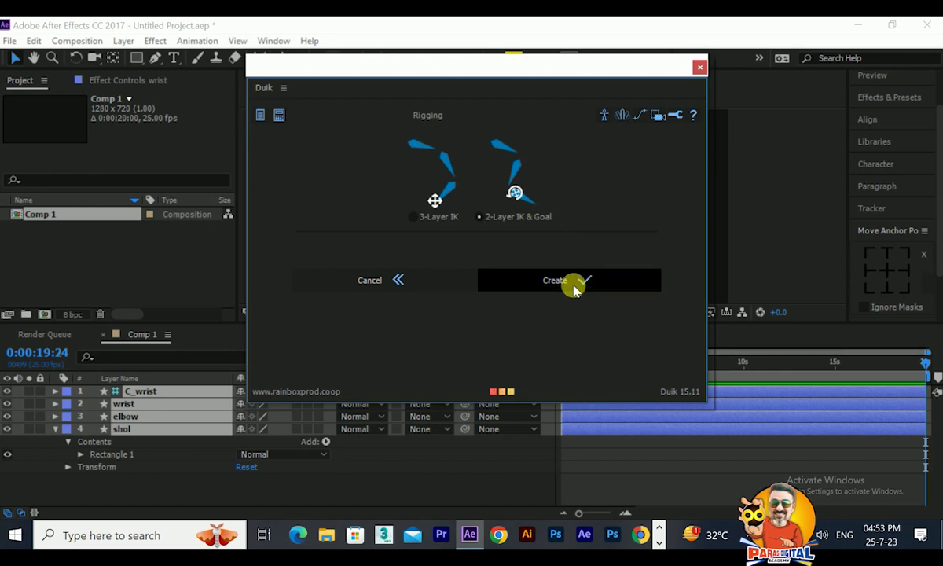
pyautogui.click(699, 67)
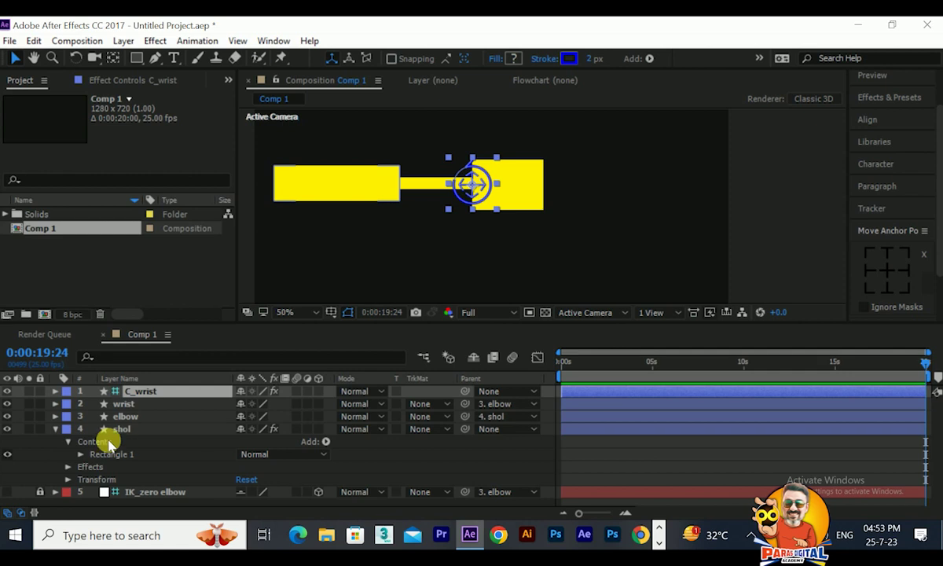
# - Collapse the shol layer's properties and hide the shy IK_zero elbow layer from the timeline
pyautogui.click(55, 428)
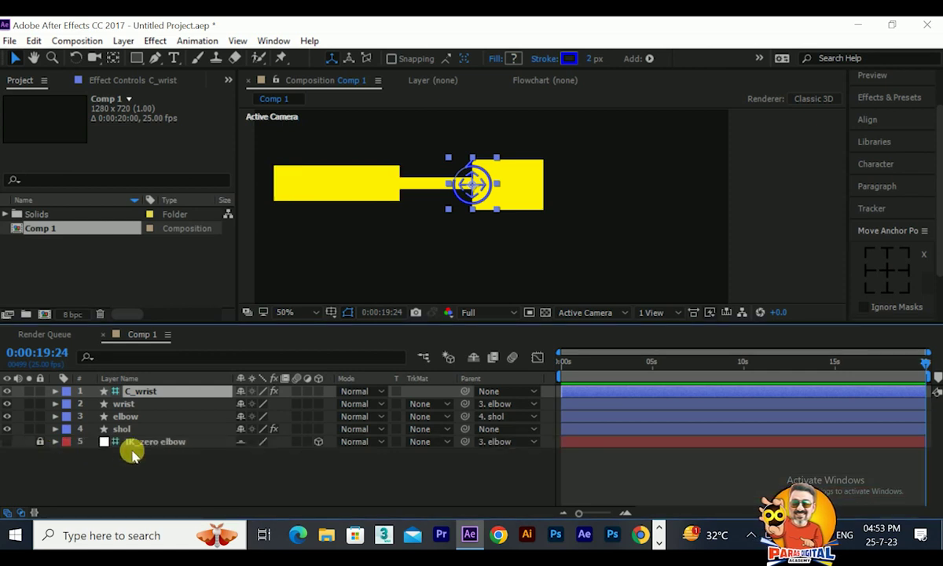
pyautogui.click(241, 441)
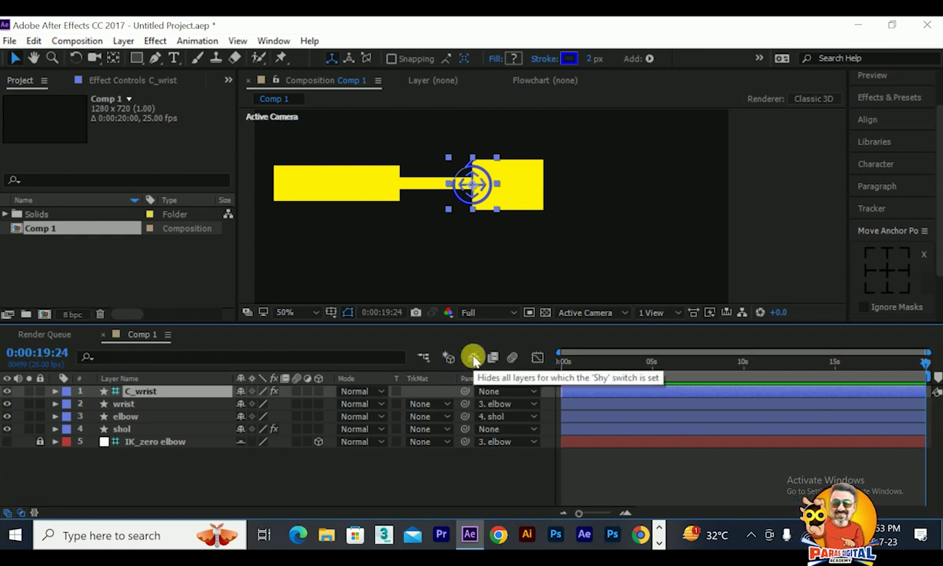
pyautogui.click(473, 358)
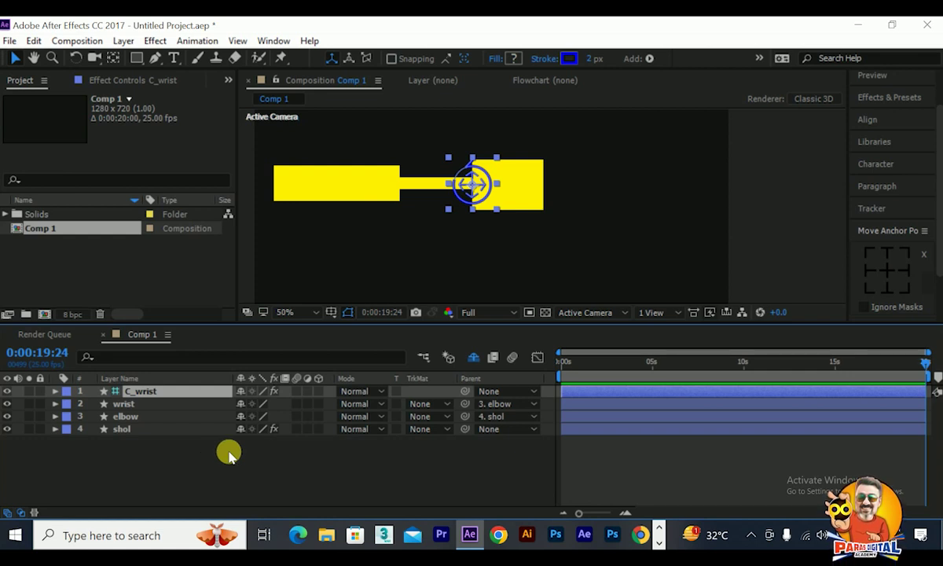
pyautogui.click(474, 360)
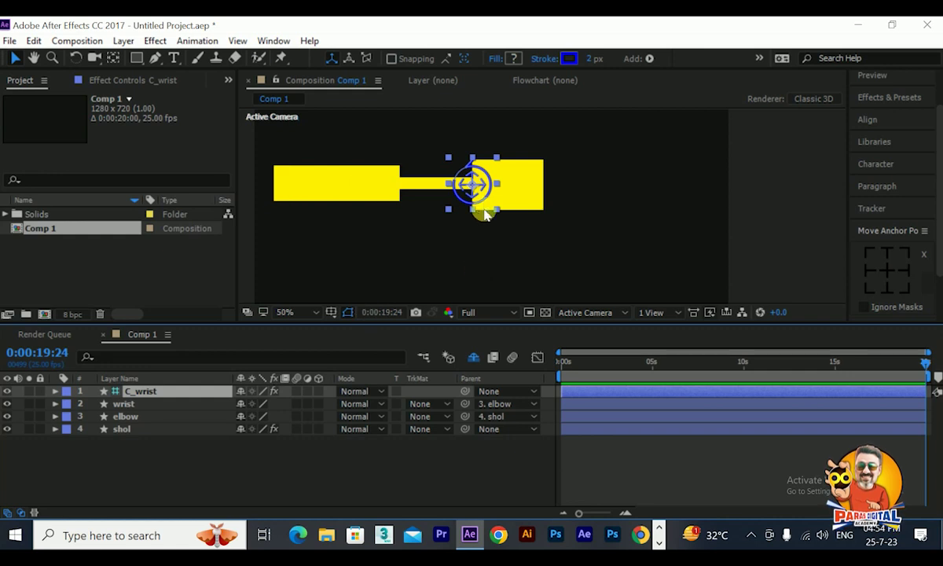
# - Move the C_wrist controller inward and up and down to test the IK, leaving the arm bent at the elbow
pyautogui.moveTo(470, 185); pyautogui.dragTo(415, 202)
pyautogui.scroll(-2, 428, 173)
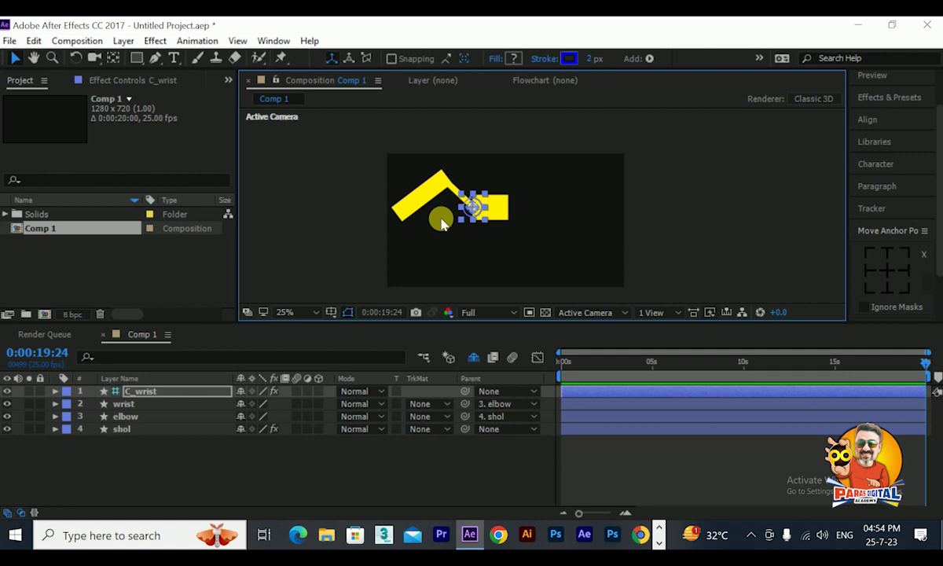
pyautogui.moveTo(442, 224); pyautogui.dragTo(486, 210)
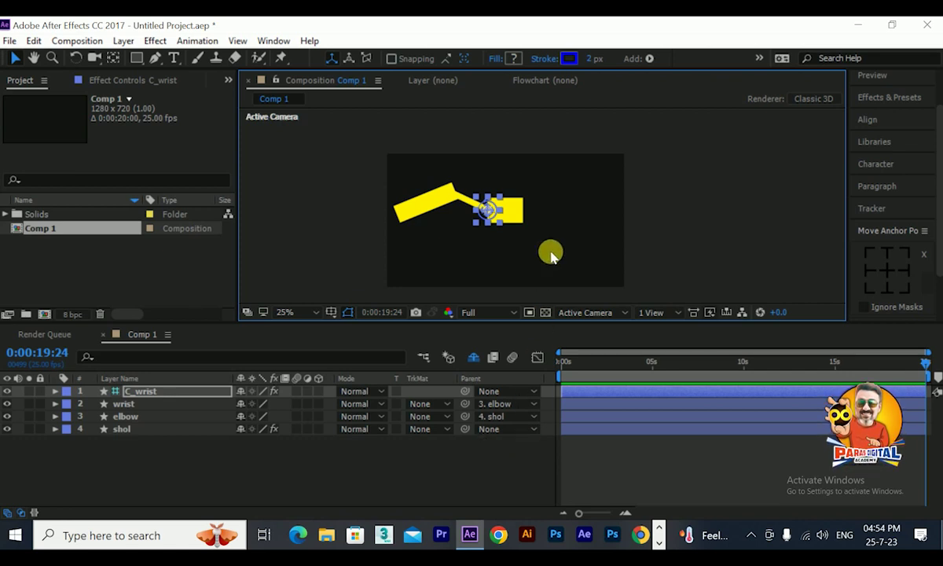
pyautogui.moveTo(483, 206); pyautogui.dragTo(484, 186)
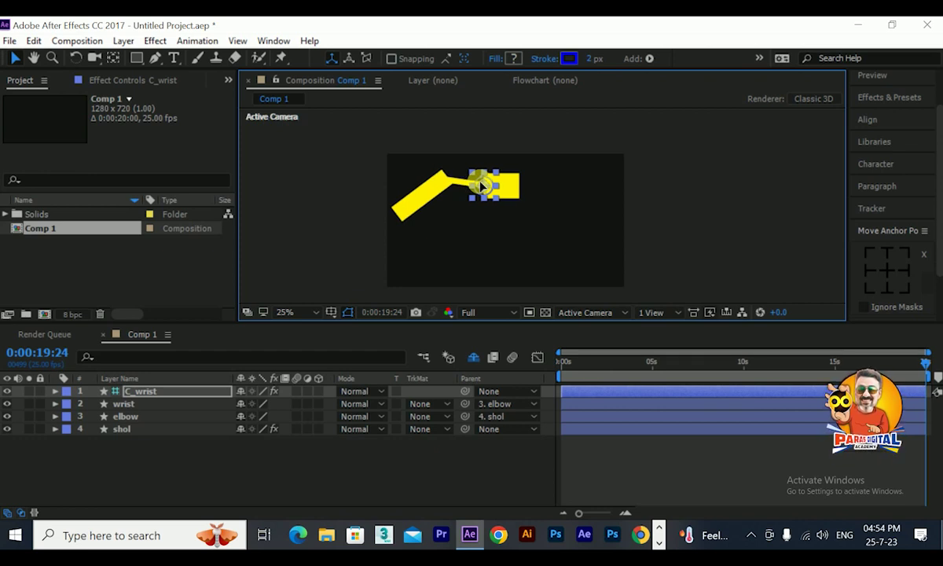
pyautogui.moveTo(481, 186)
pyautogui.mouseDown()
pyautogui.moveTo(491, 179)
pyautogui.moveTo(480, 194)
pyautogui.moveTo(481, 170)
pyautogui.moveTo(476, 228)
pyautogui.moveTo(481, 187)
pyautogui.moveTo(482, 210)
pyautogui.moveTo(481, 202)
pyautogui.mouseUp()
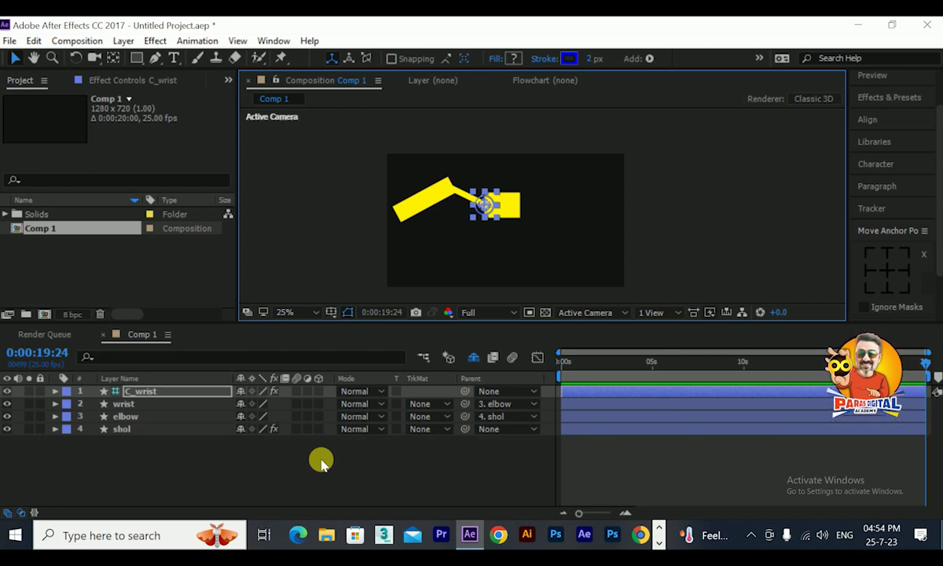
# - Mark the shol, elbow and wrist layers as shy and hide all shy layers, keeping only C_wrist listed
pyautogui.click(473, 359)
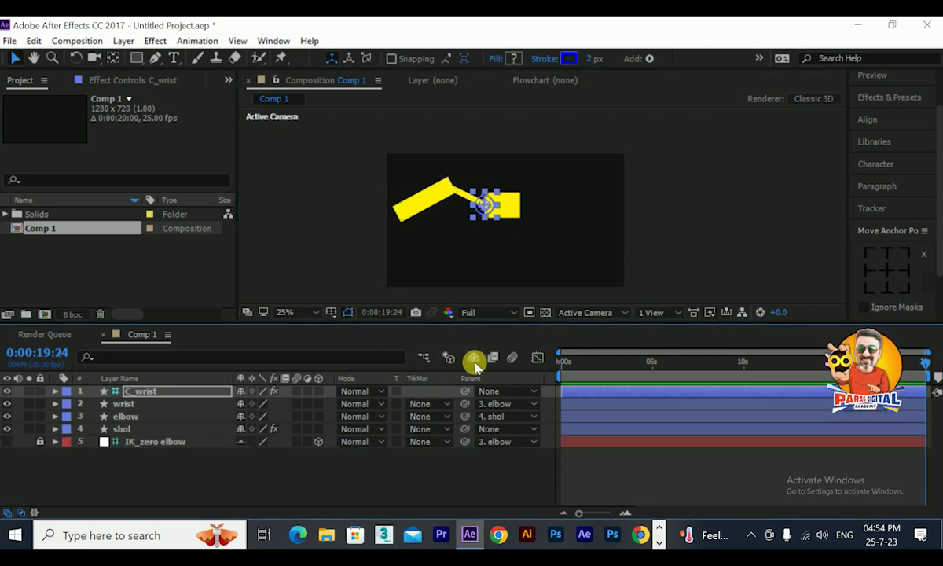
pyautogui.click(474, 361)
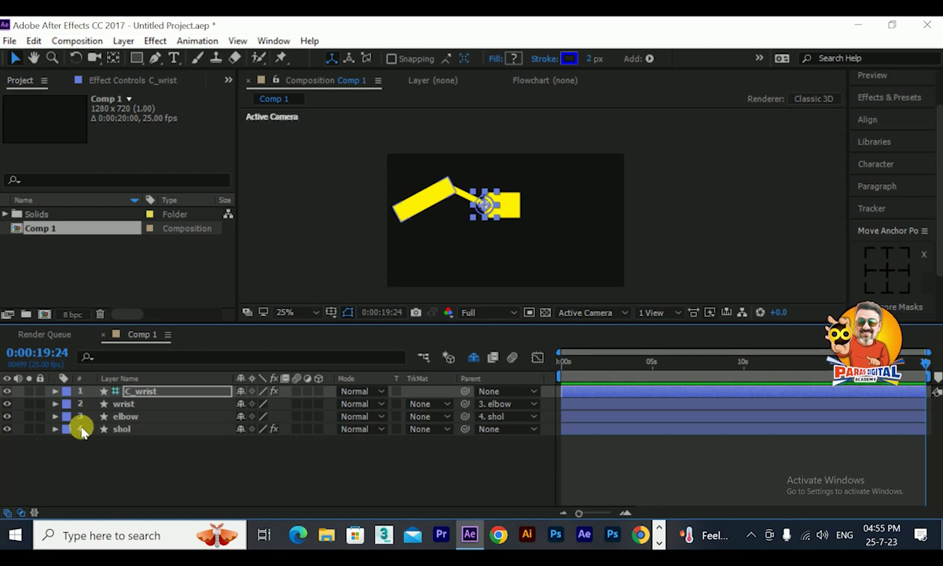
pyautogui.click(118, 429)
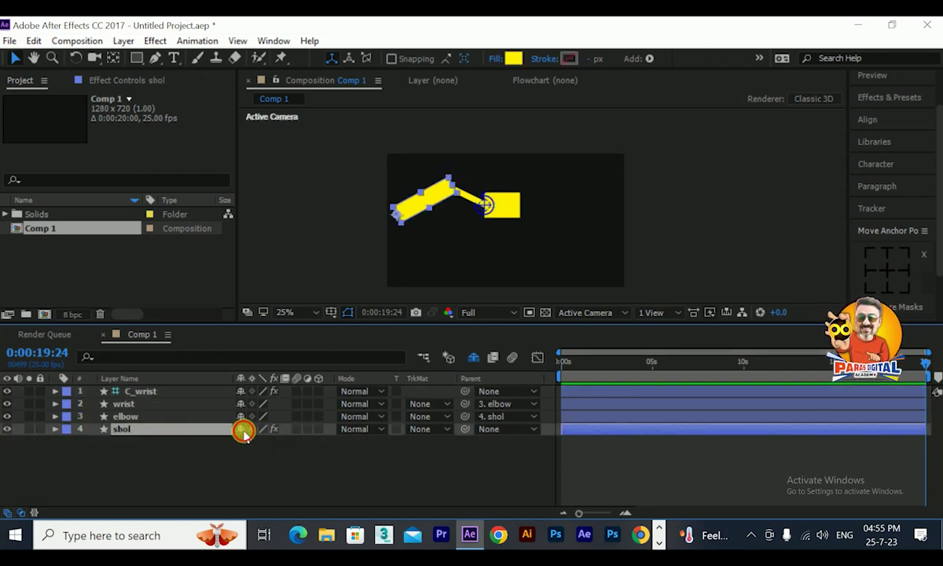
pyautogui.press('Delete')
pyautogui.press('Delete')
pyautogui.click(242, 404)
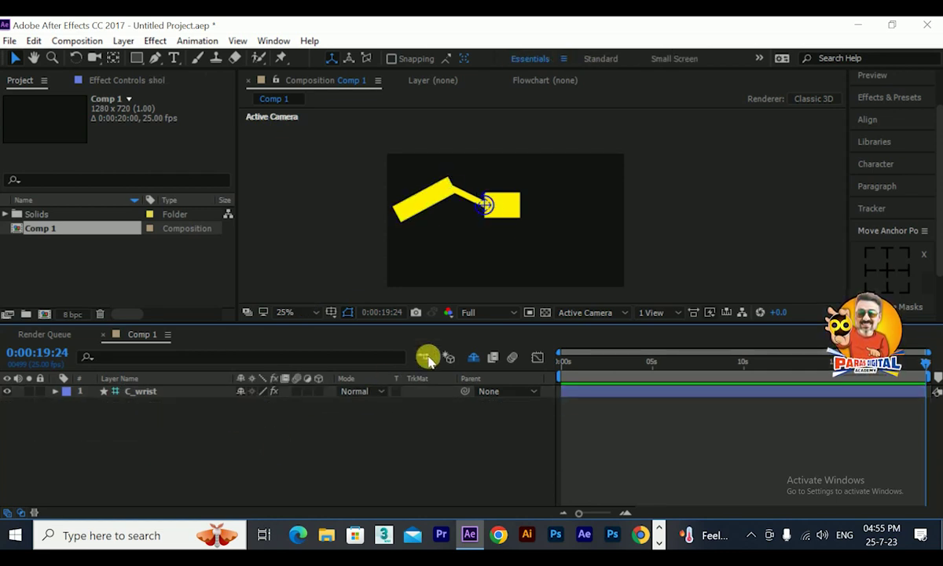
pyautogui.click(472, 357)
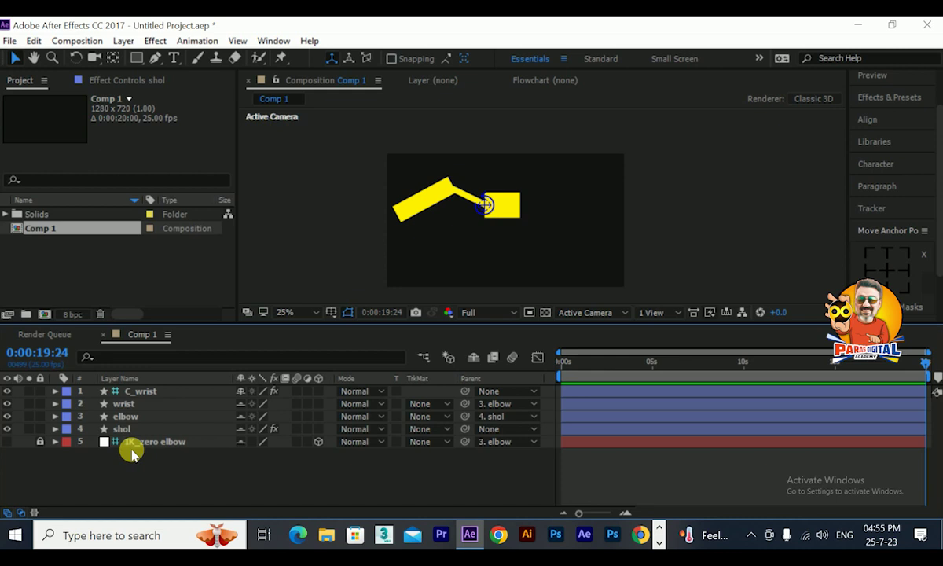
pyautogui.click(472, 359)
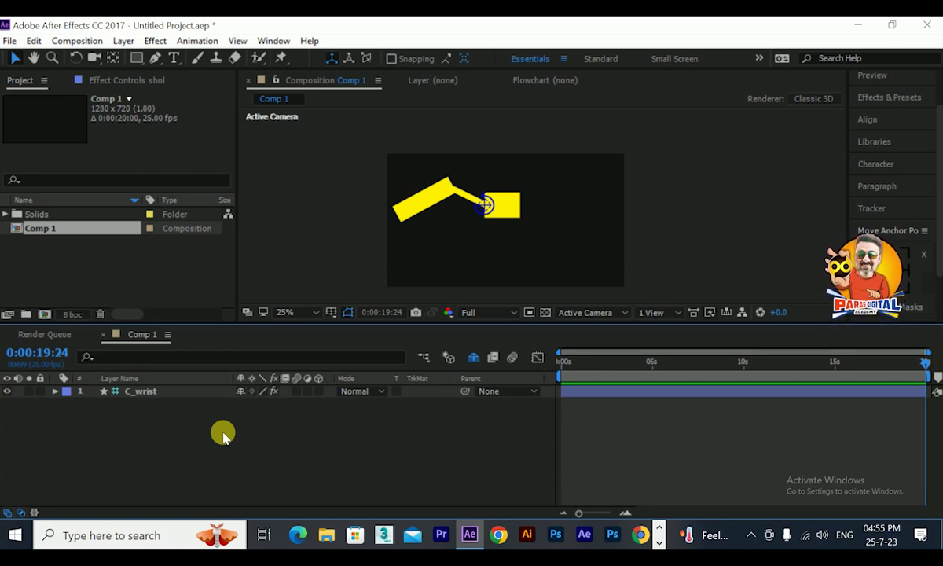
pyautogui.click(473, 357)
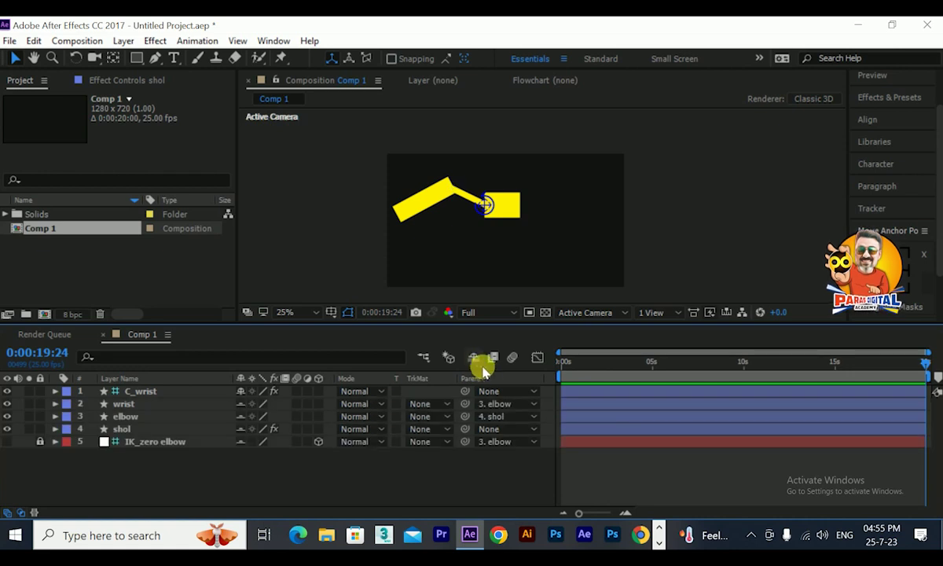
pyautogui.click(472, 359)
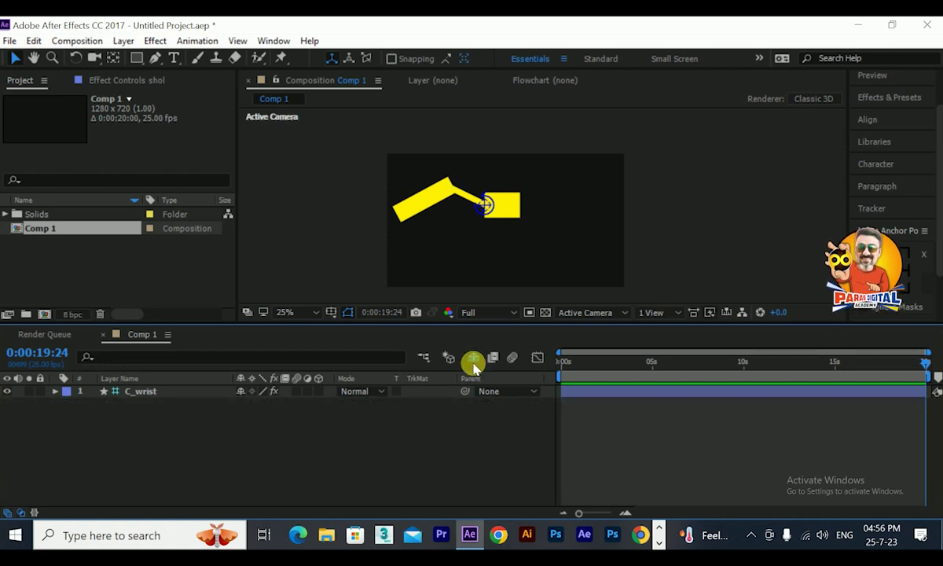
# - Show the C_wrist controller's effects, nudge the controller slightly, and turn off Clockwise in IK elbow to flip the elbow's bend
pyautogui.click(157, 390)
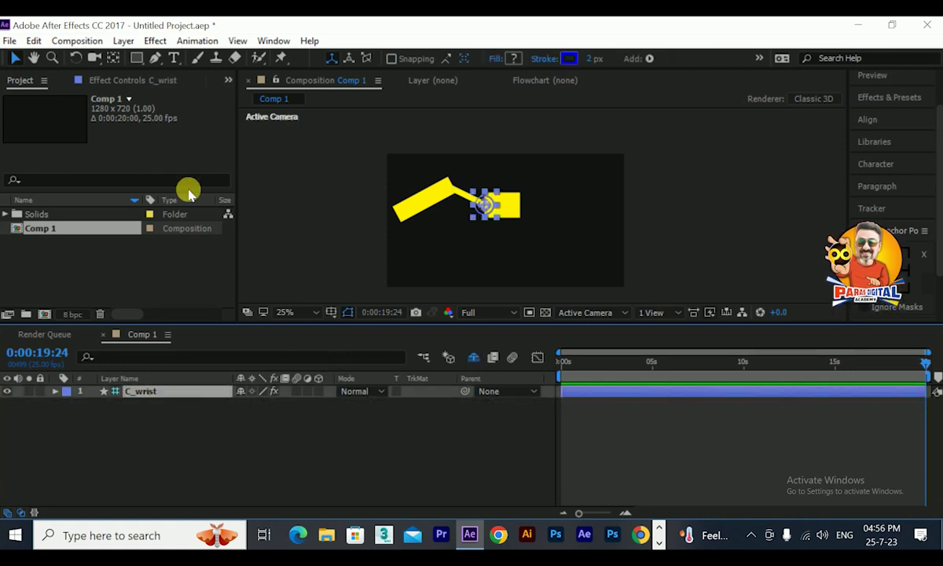
pyautogui.click(110, 80)
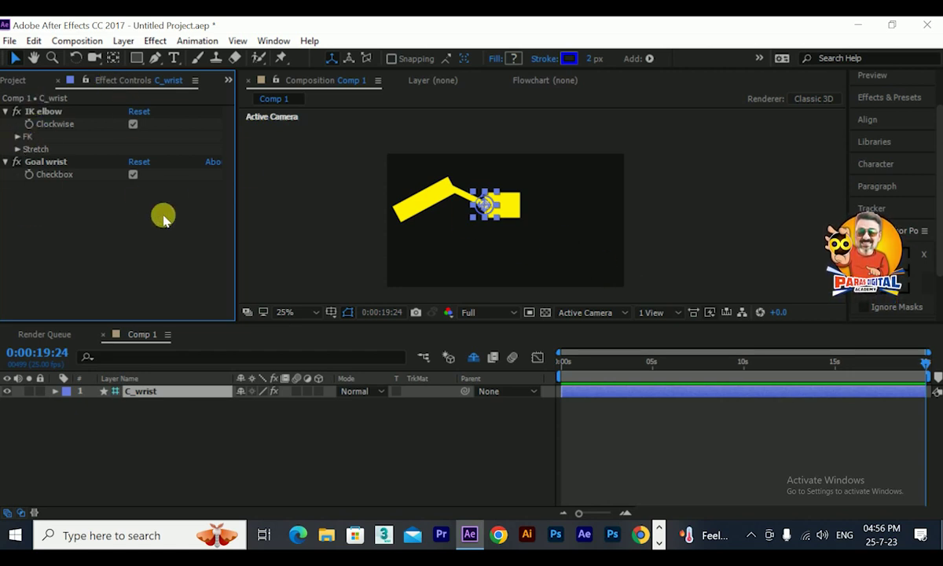
pyautogui.click(494, 203)
pyautogui.moveTo(489, 206); pyautogui.dragTo(488, 205)
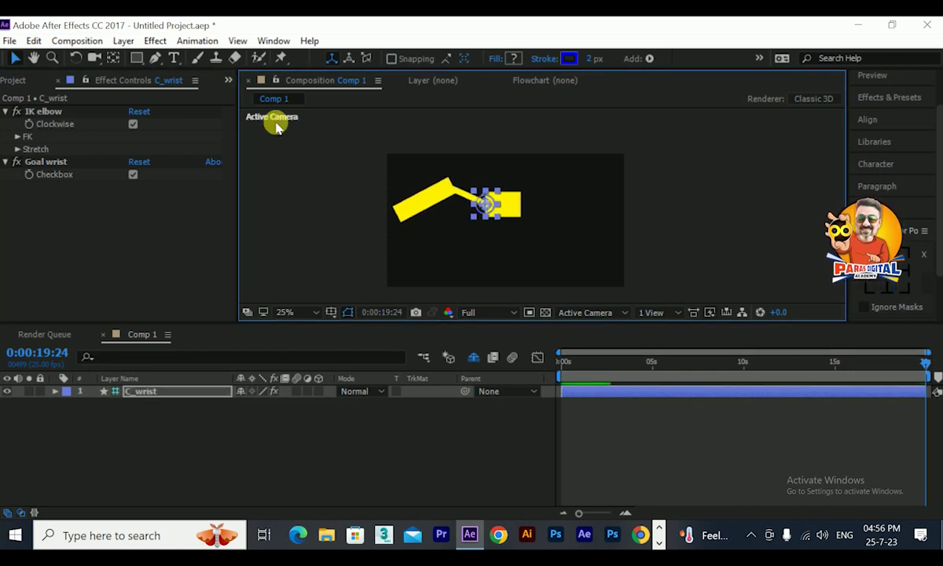
pyautogui.click(133, 125)
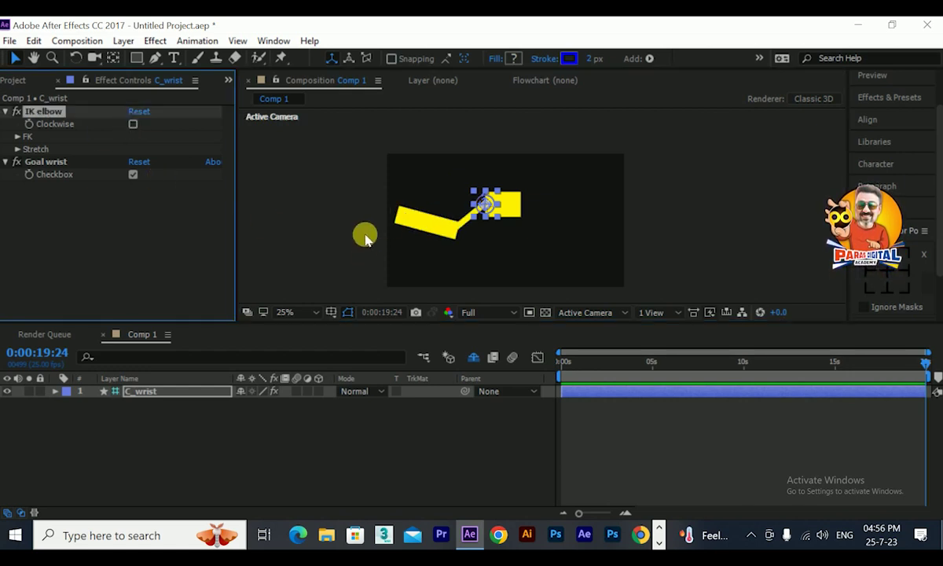
# - Pull the C_wrist controller outward beyond the arm's reach to test the stretching, and undo the move
pyautogui.moveTo(485, 203); pyautogui.dragTo(535, 202)
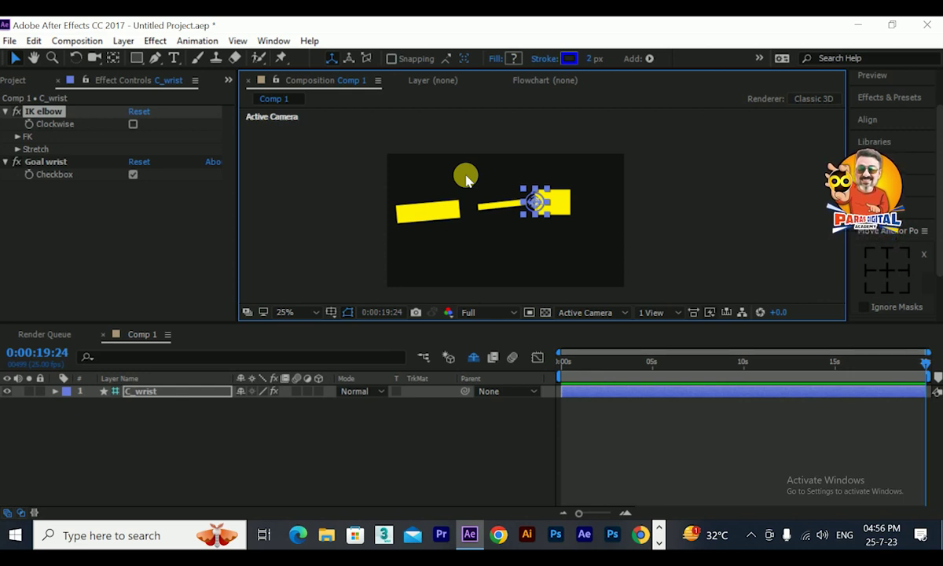
pyautogui.hotkey('ctrl', 'z')
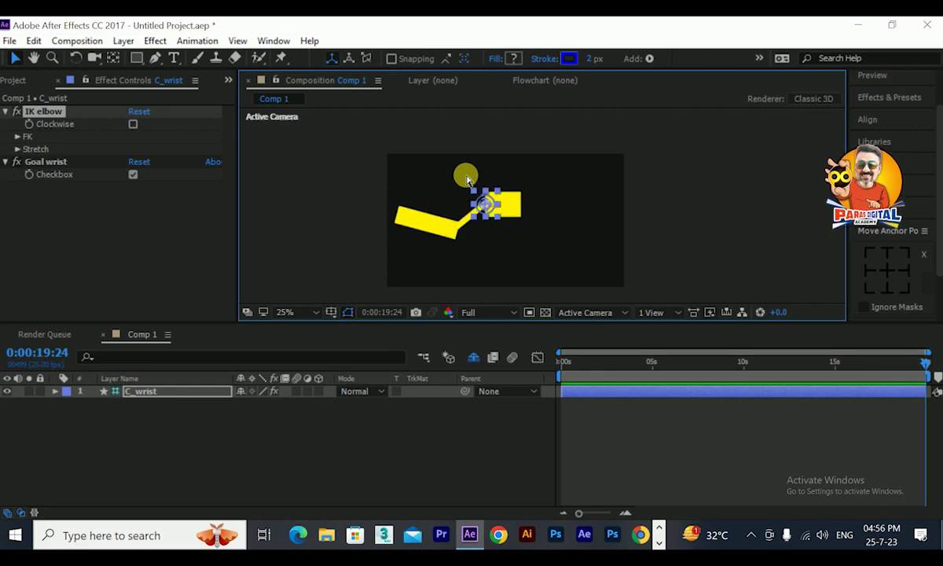
# - Inspect the FK options of IK elbow, turn off Auto-Stretch under Stretch, and move the C_wrist controller up and outward to test the arm
pyautogui.click(17, 138)
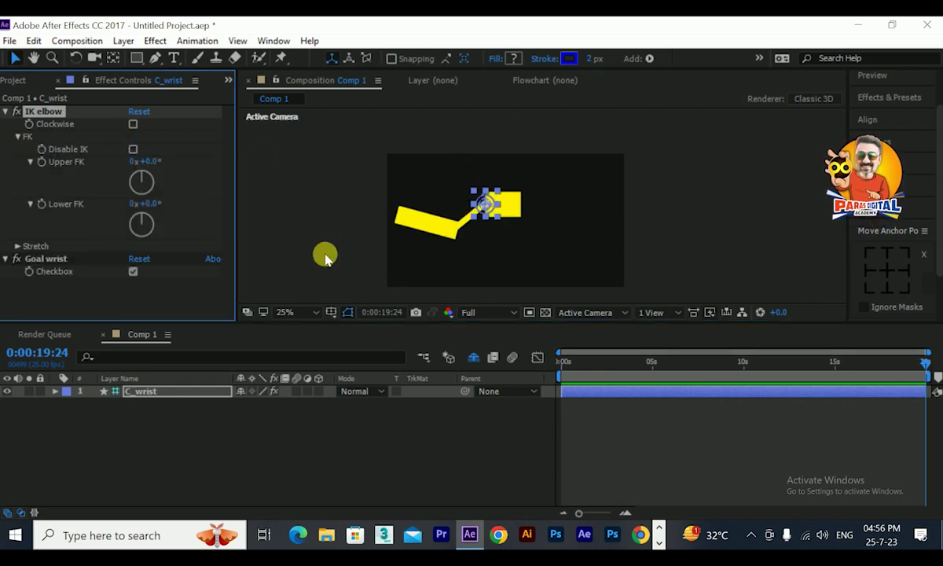
pyautogui.click(17, 137)
pyautogui.click(17, 149)
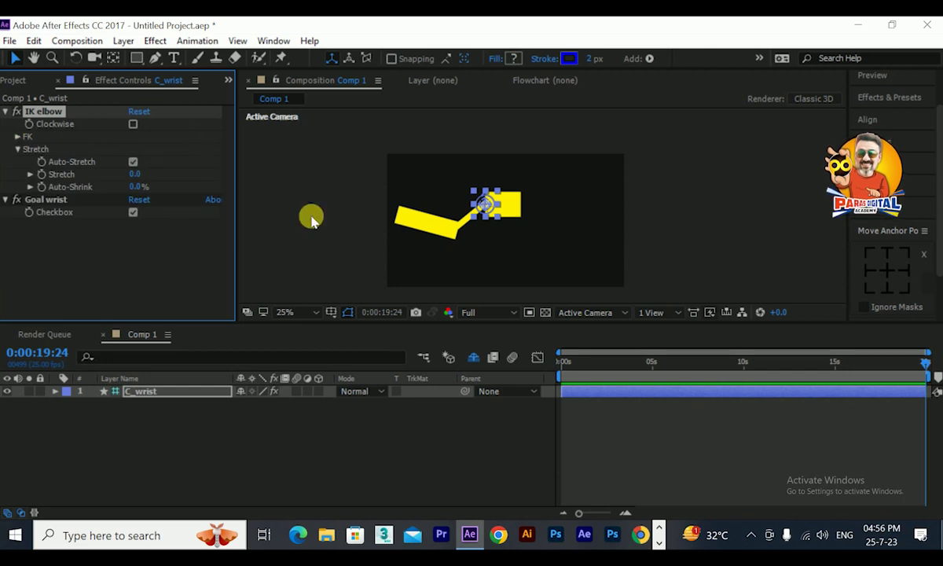
pyautogui.click(132, 161)
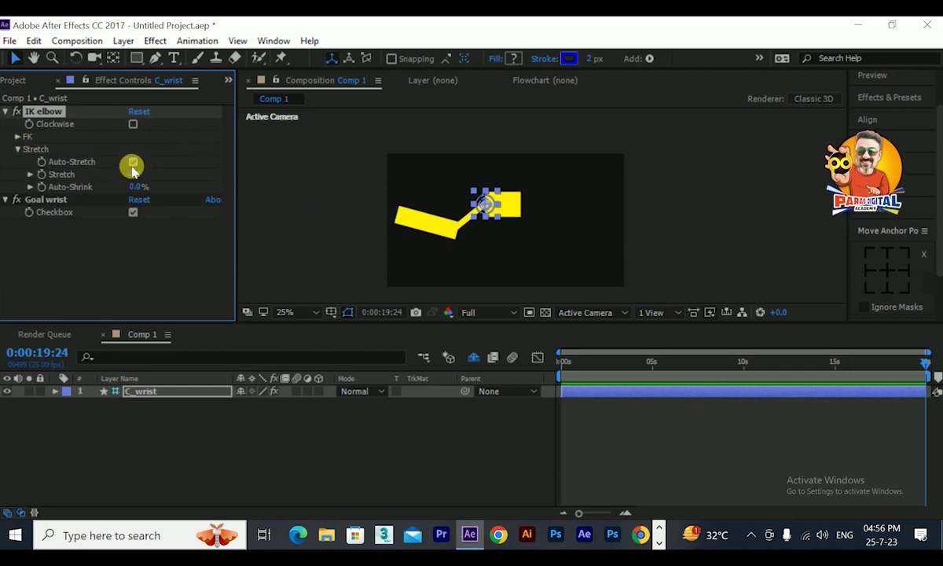
pyautogui.moveTo(473, 224); pyautogui.dragTo(521, 174)
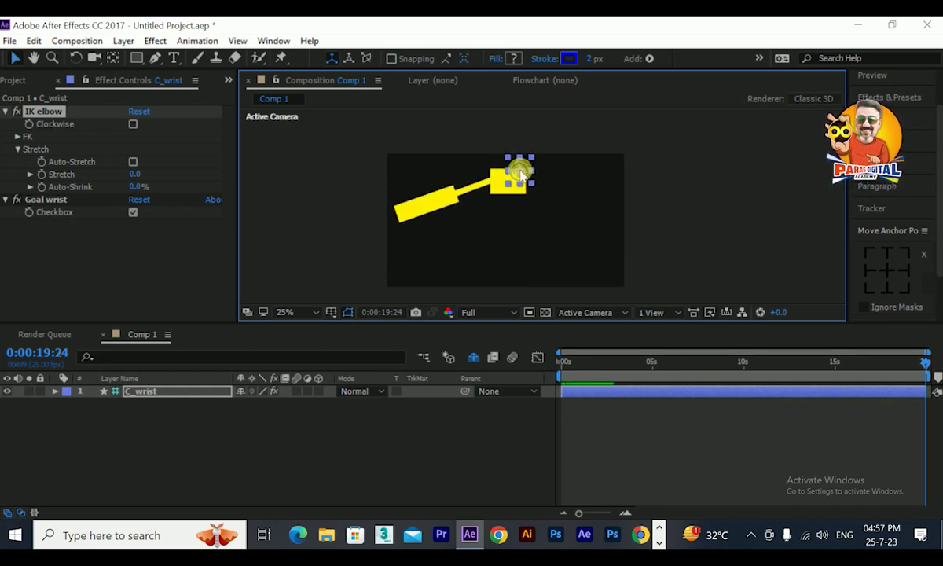